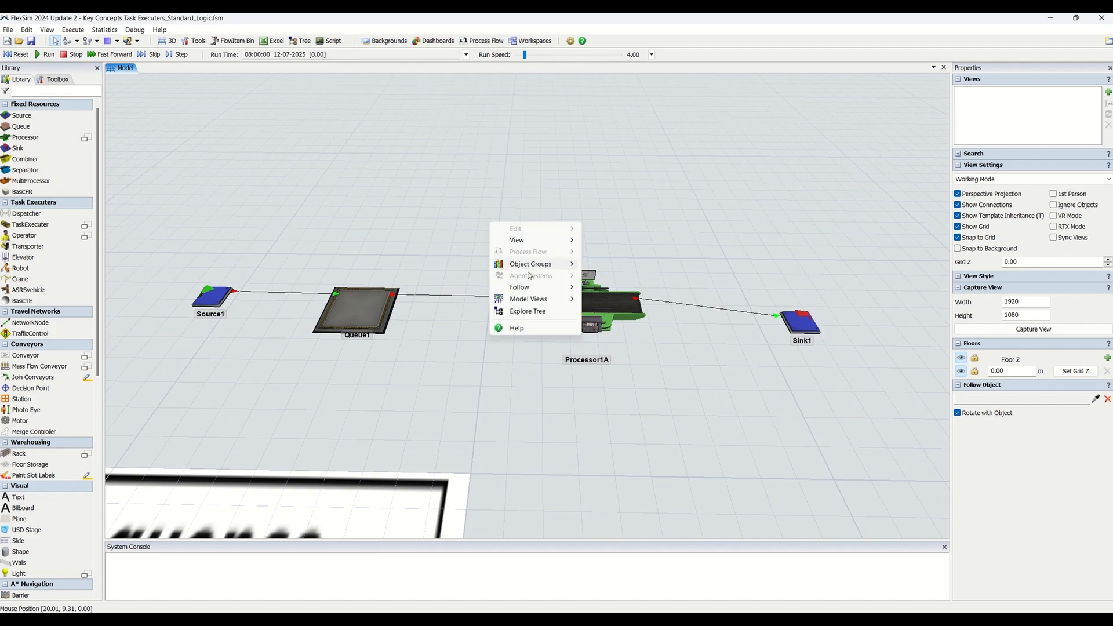
mouse_move(521, 240)
click(415, 259)
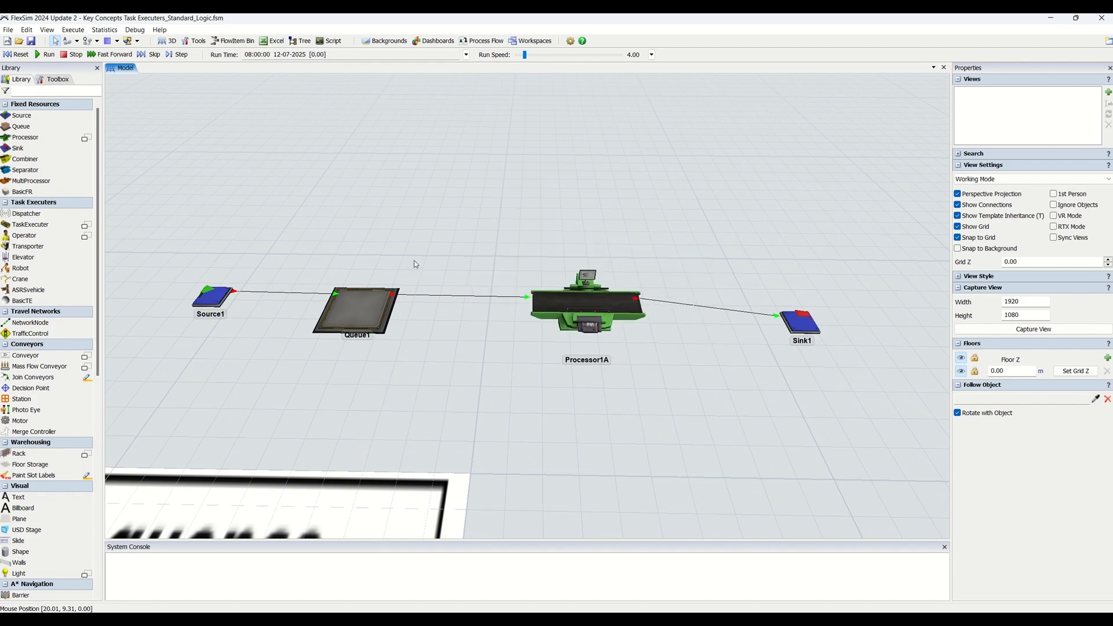
scroll(435, 187, down, 5)
right_drag(451, 281, 451, 301)
drag(478, 300, 466, 218)
scroll(465, 221, down, 4)
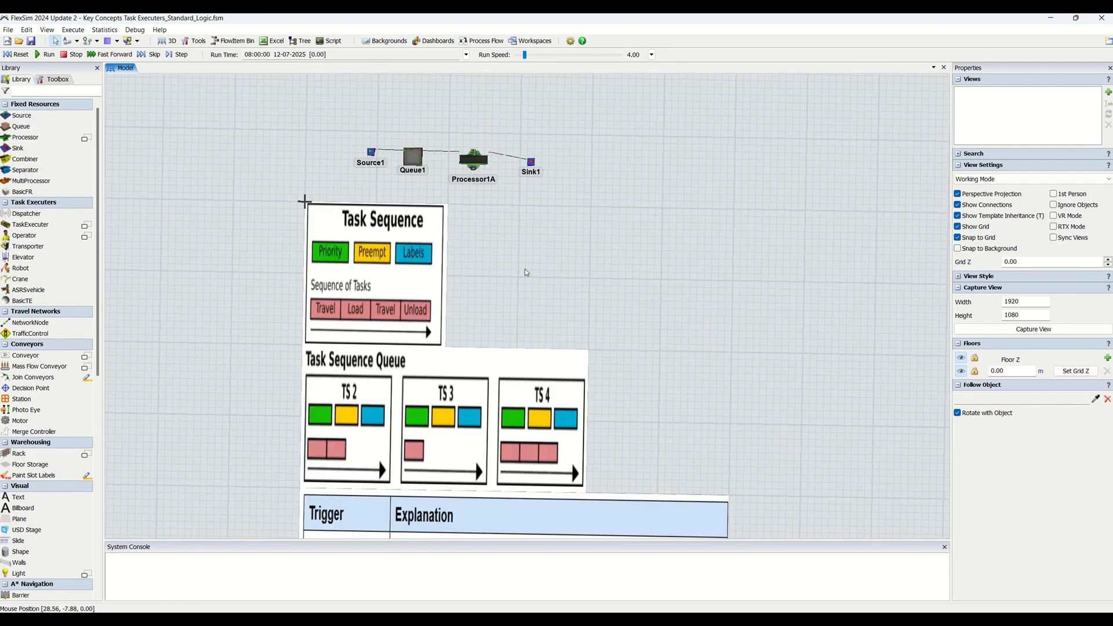
drag(524, 269, 512, 483)
scroll(363, 209, up, 4)
scroll(363, 210, up, 3)
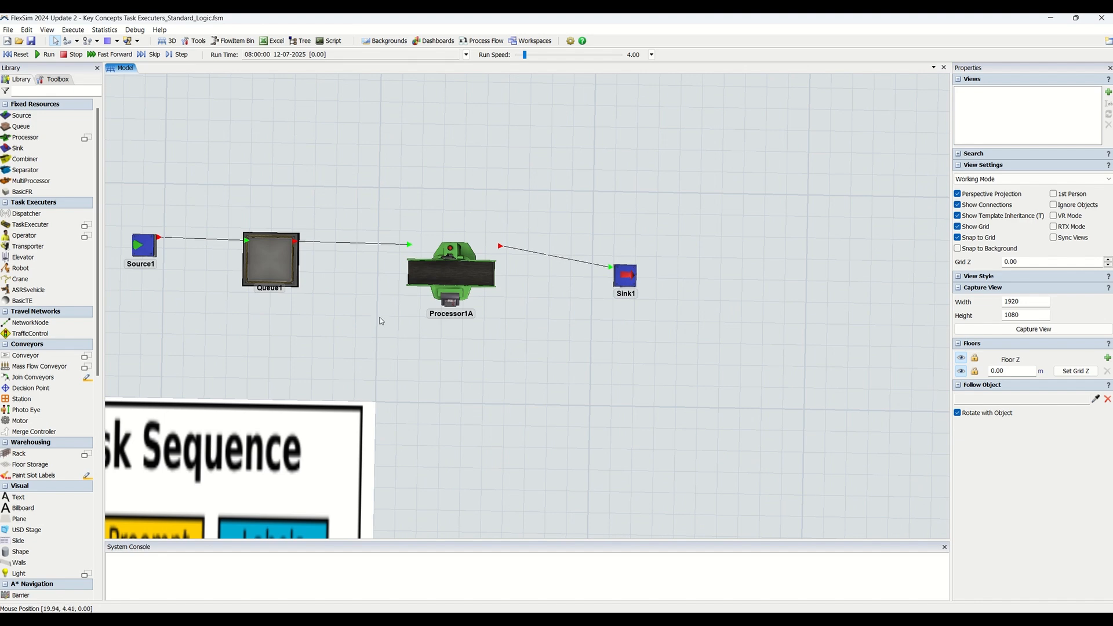
right_drag(379, 317, 376, 300)
drag(363, 307, 433, 330)
right_drag(433, 330, 436, 341)
drag(432, 331, 385, 315)
right_drag(387, 319, 388, 327)
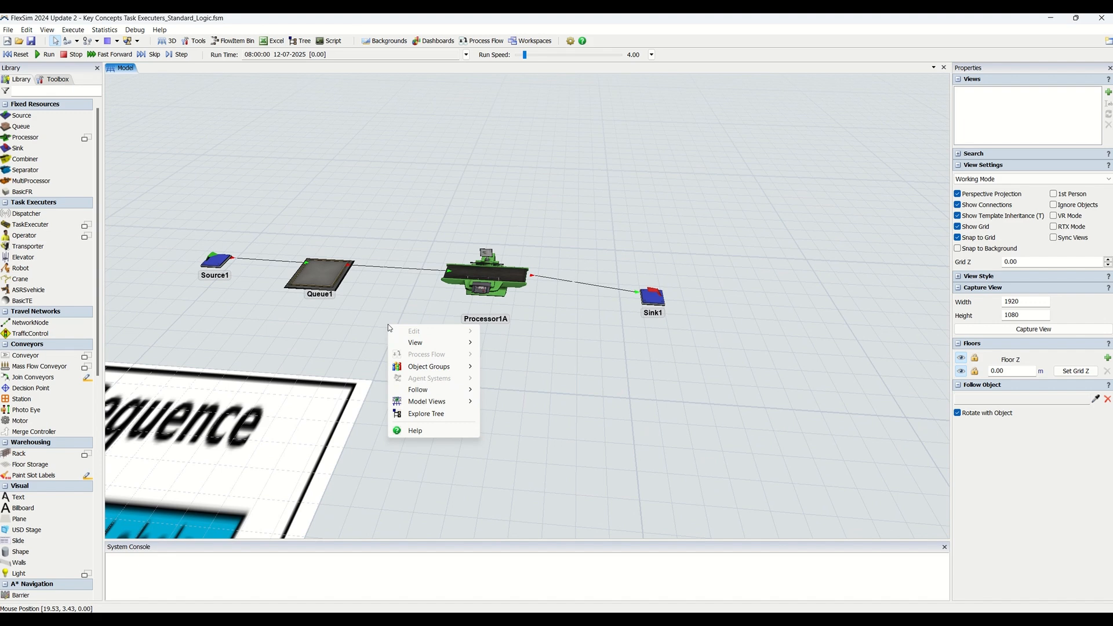
right_click(407, 227)
click(343, 246)
right_drag(344, 249, 415, 369)
drag(415, 370, 439, 387)
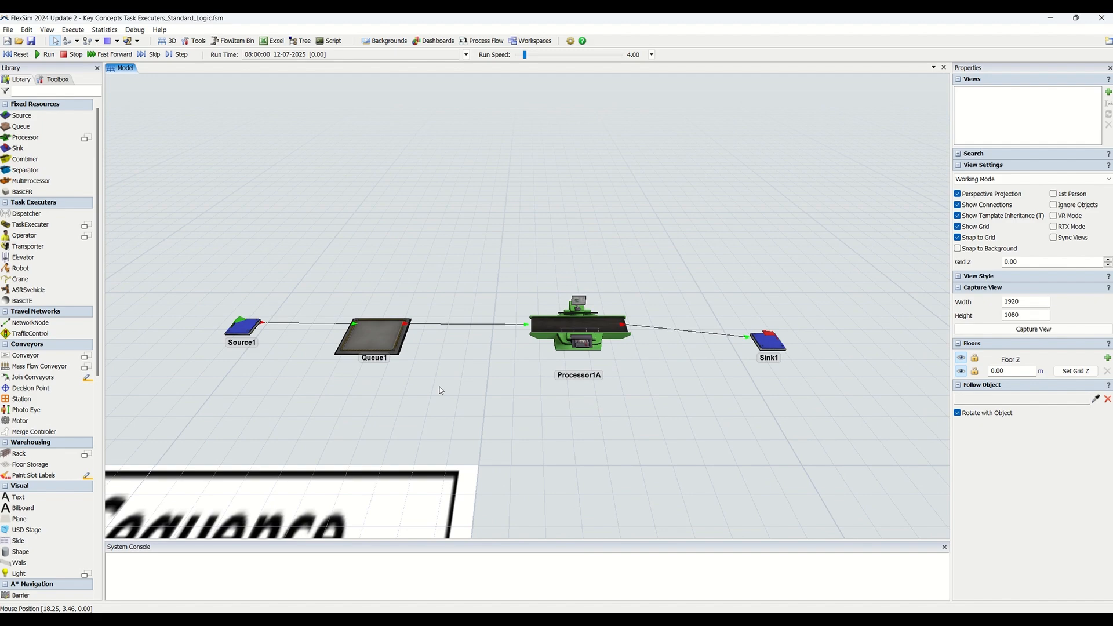
right_drag(437, 318, 436, 386)
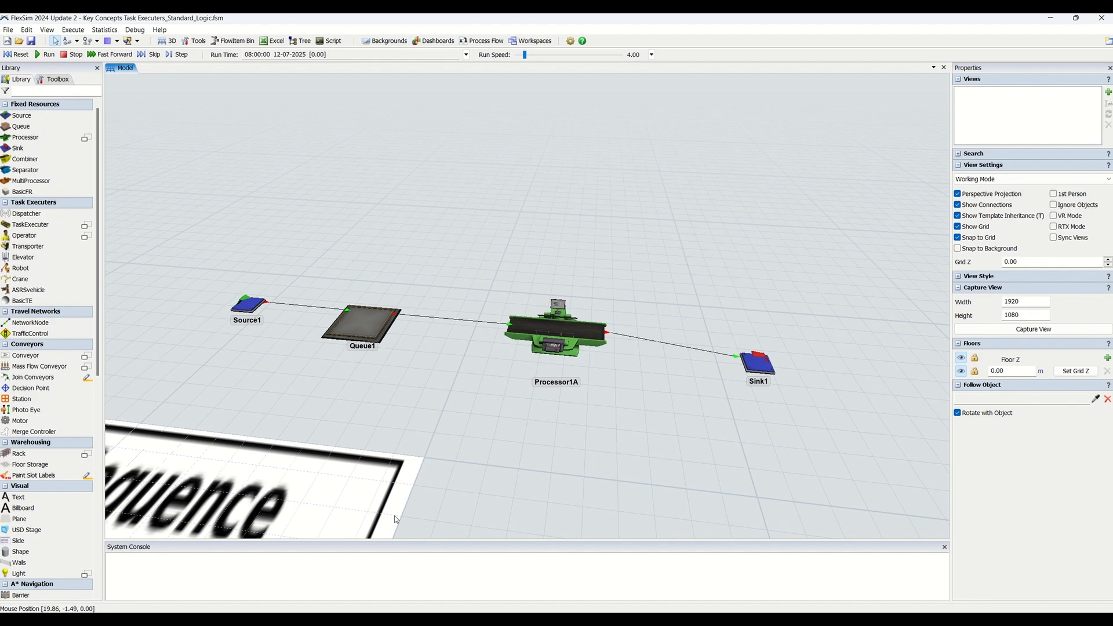
Place an Operator between Queue1 and the processor, and connect it to Queue1's central port
right_drag(356, 377, 367, 386)
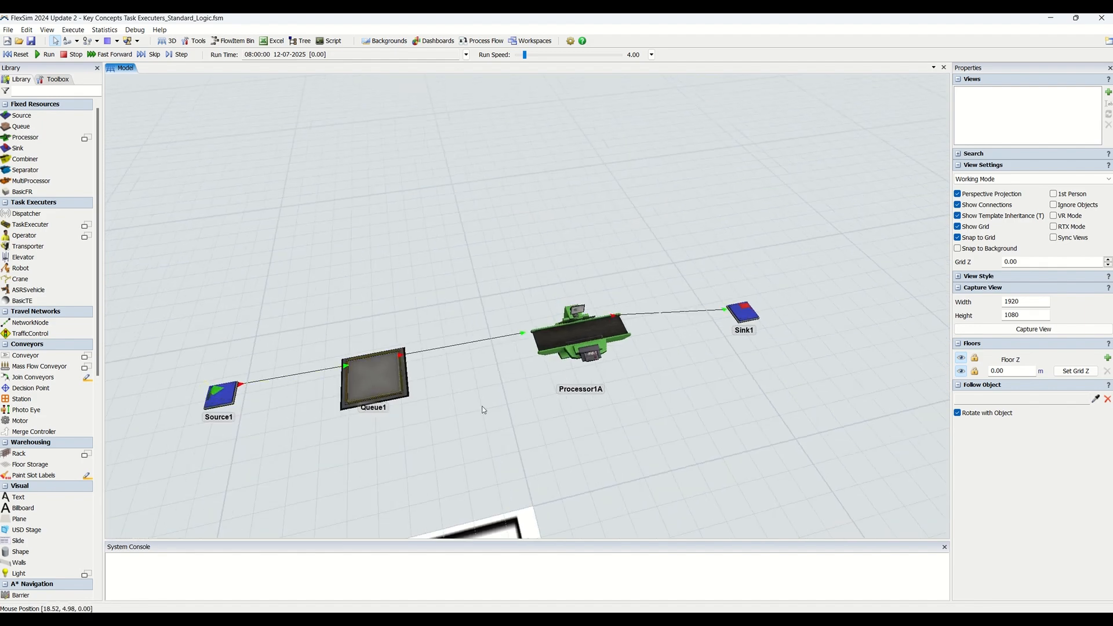
drag(515, 420, 421, 331)
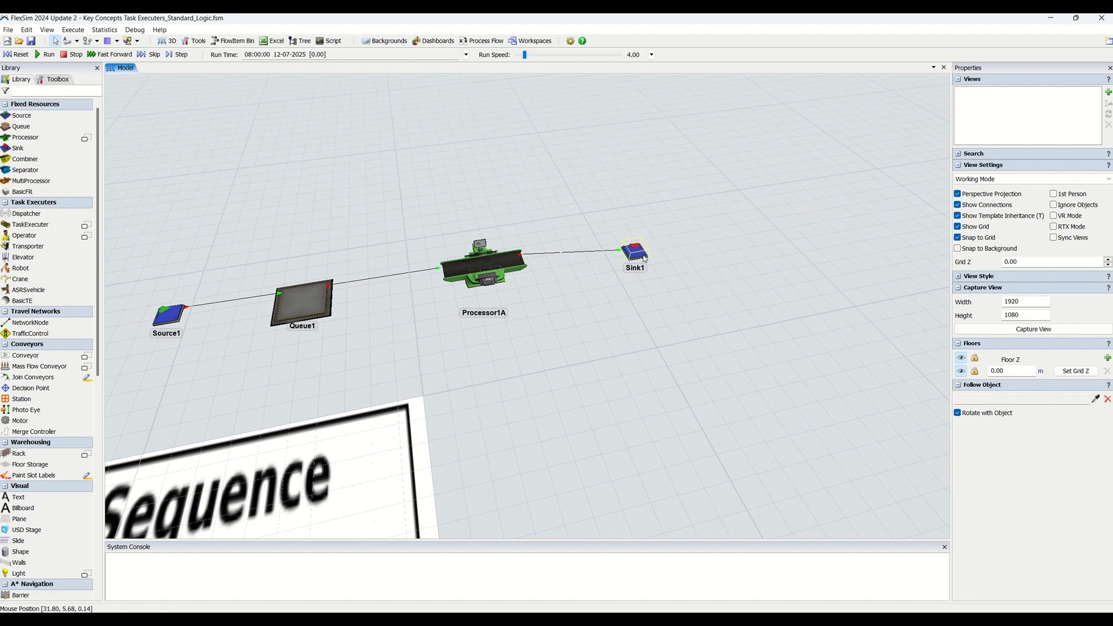
drag(35, 236, 453, 298)
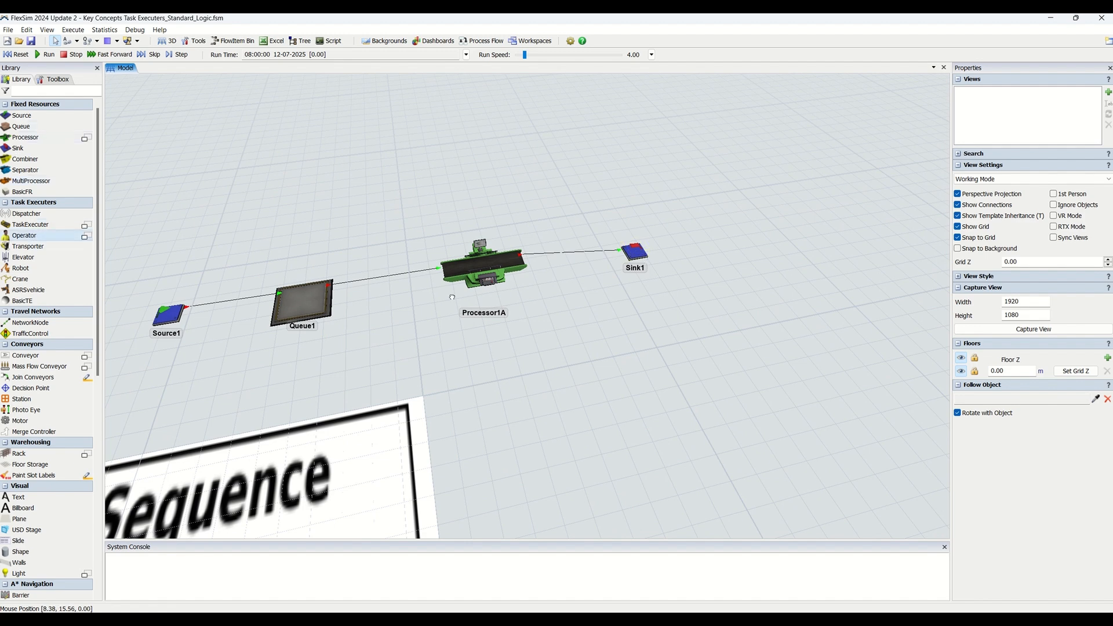
drag(376, 302, 368, 291)
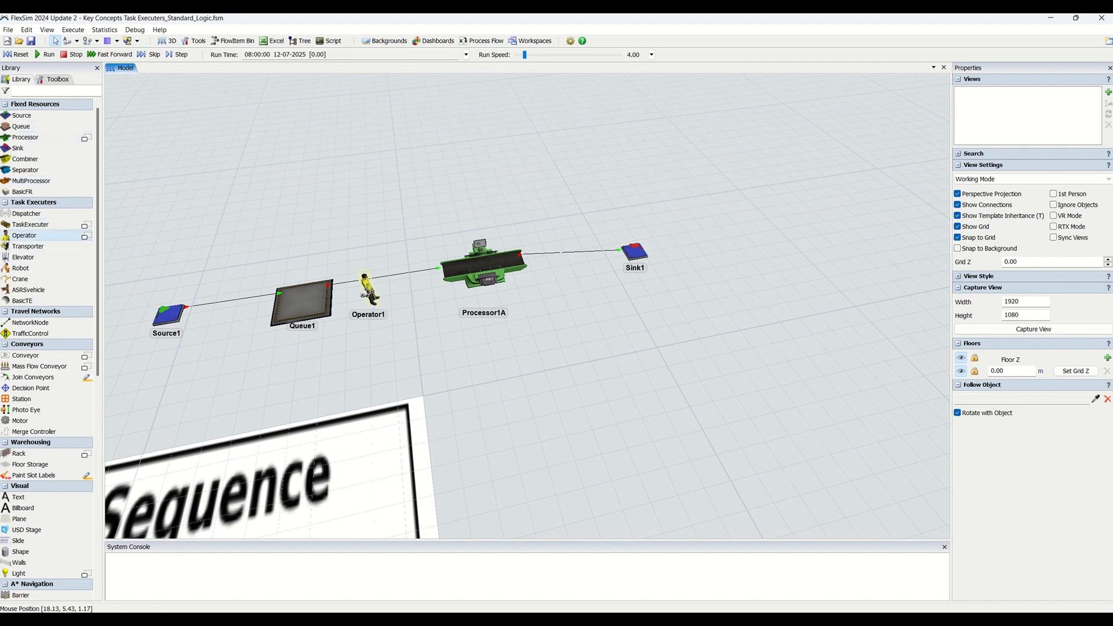
click(367, 291)
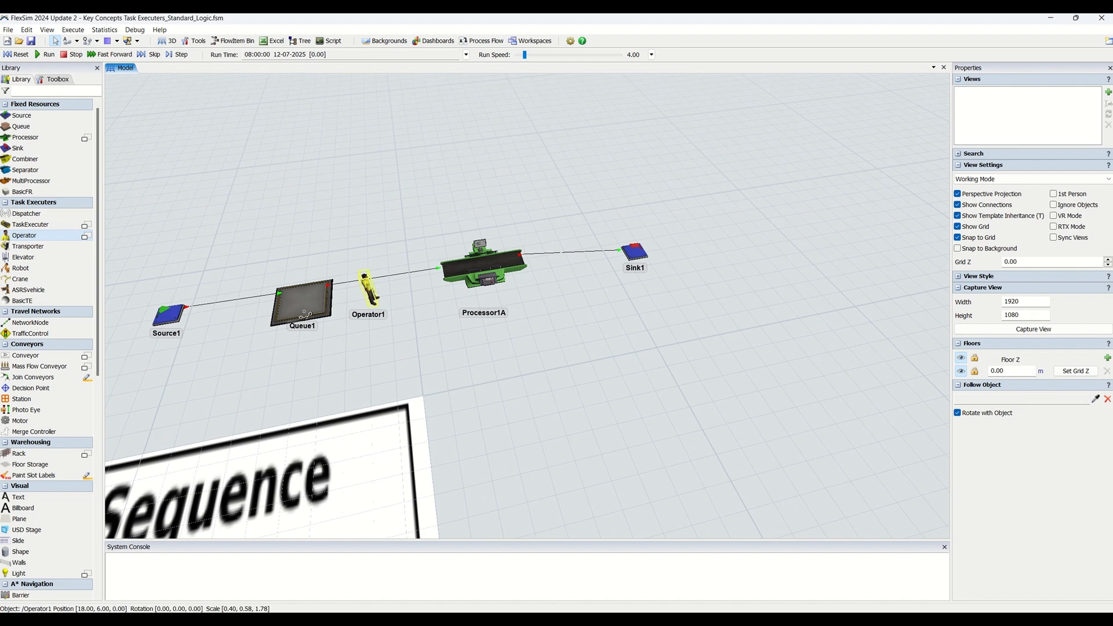
click(304, 313)
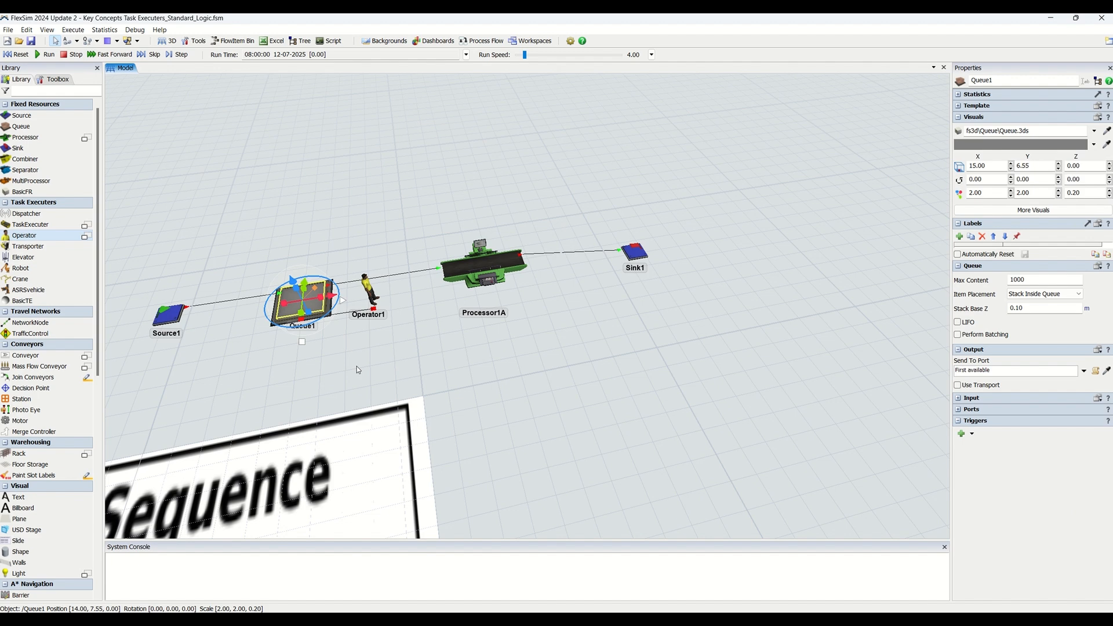
Rename the processor to Processor1
right_click(484, 274)
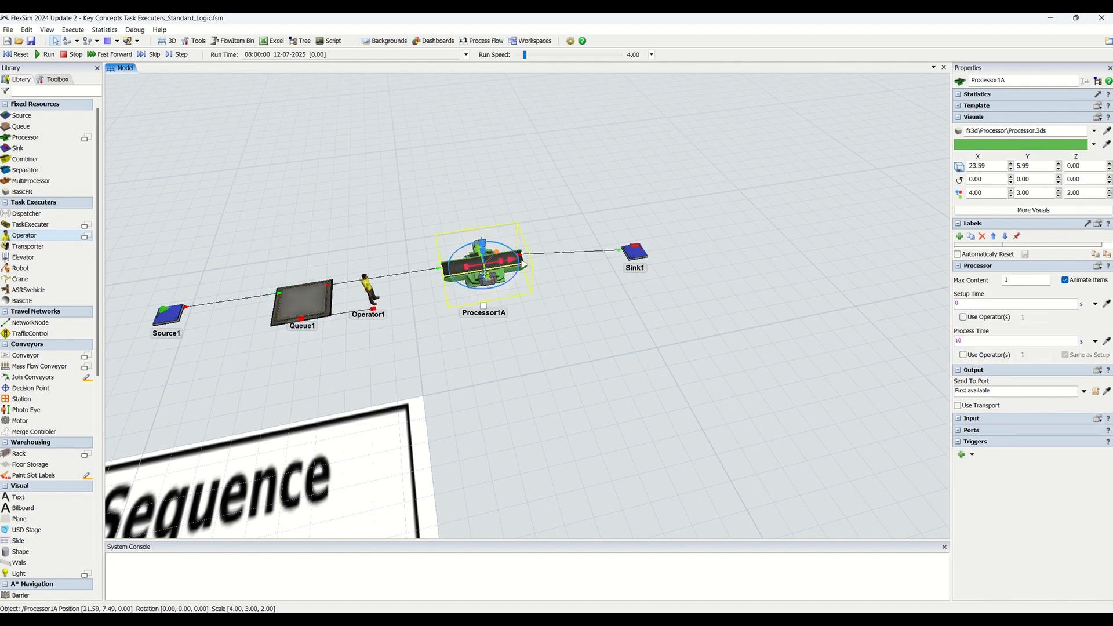
click(1021, 82)
click(421, 314)
Enable Use Transport in Queue1's output settings
right_drag(440, 332, 446, 339)
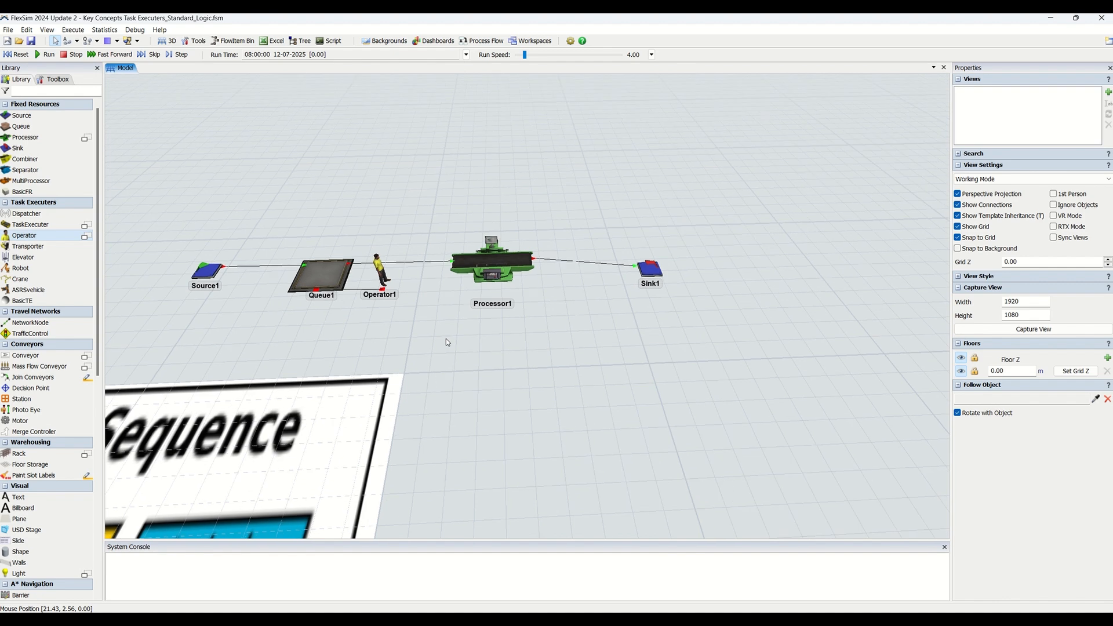
click(335, 266)
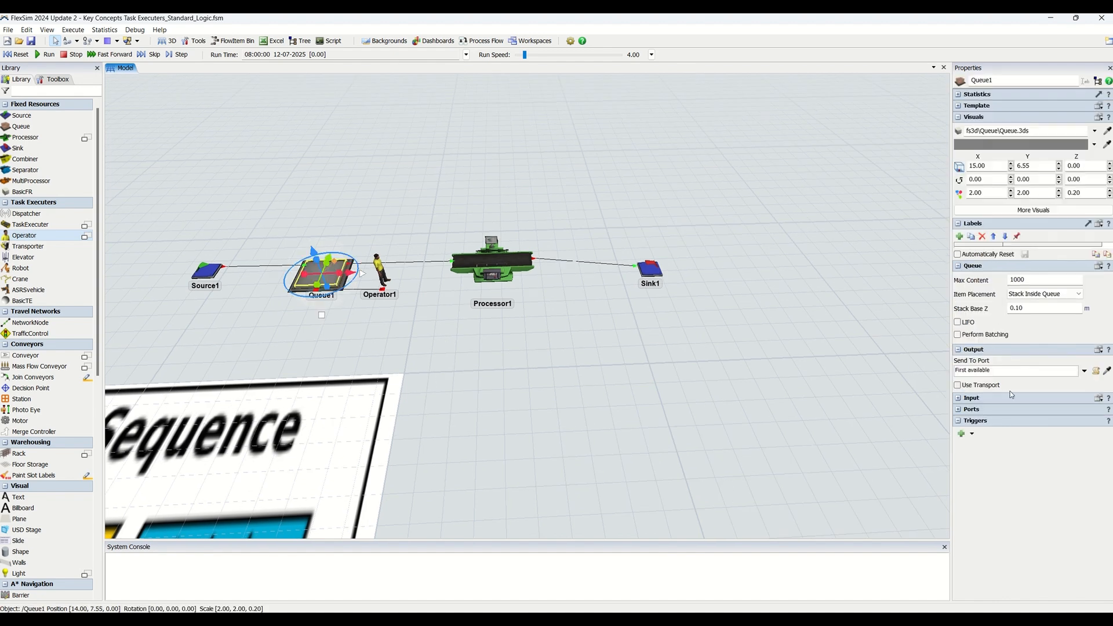
click(958, 386)
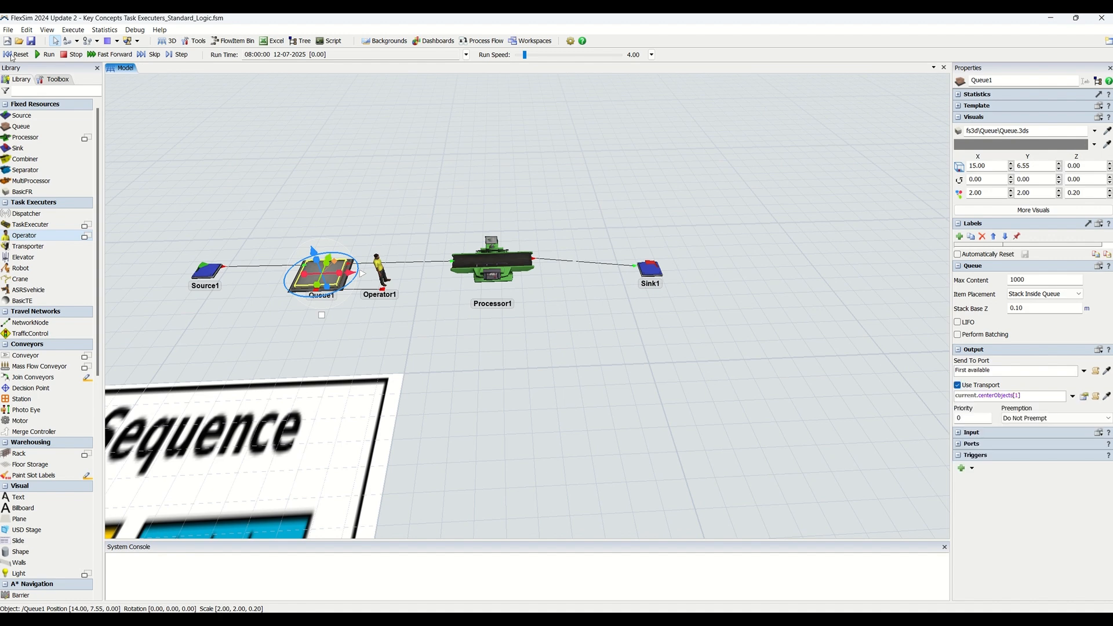
Run the simulation at a run speed of 3.38 and compare the operator's movements with the Task Sequence diagram
click(46, 54)
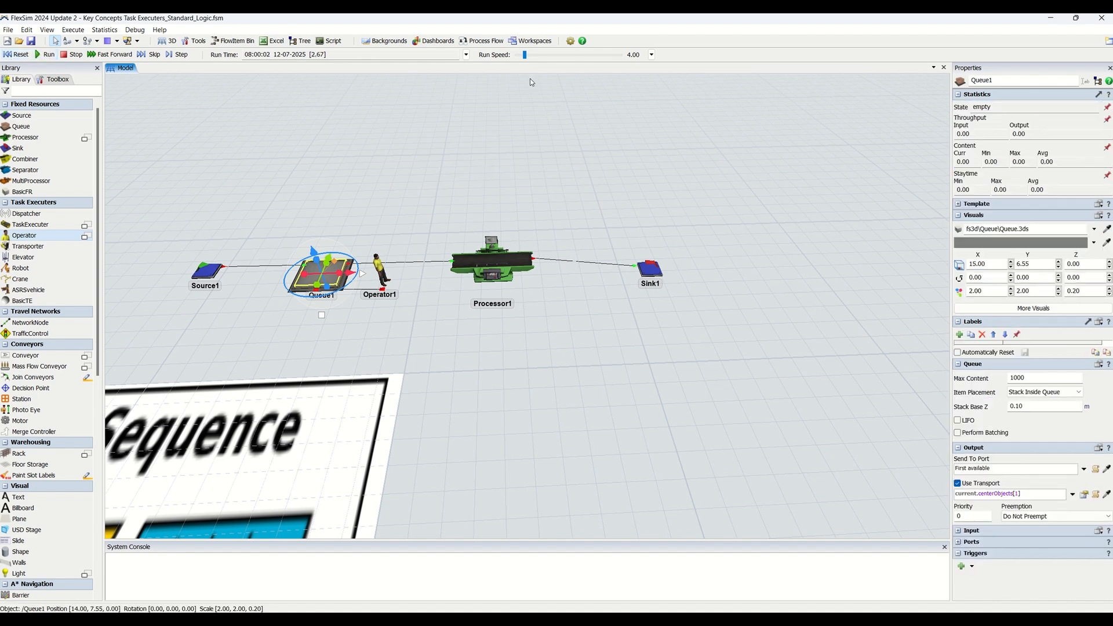
drag(525, 56, 524, 58)
click(472, 375)
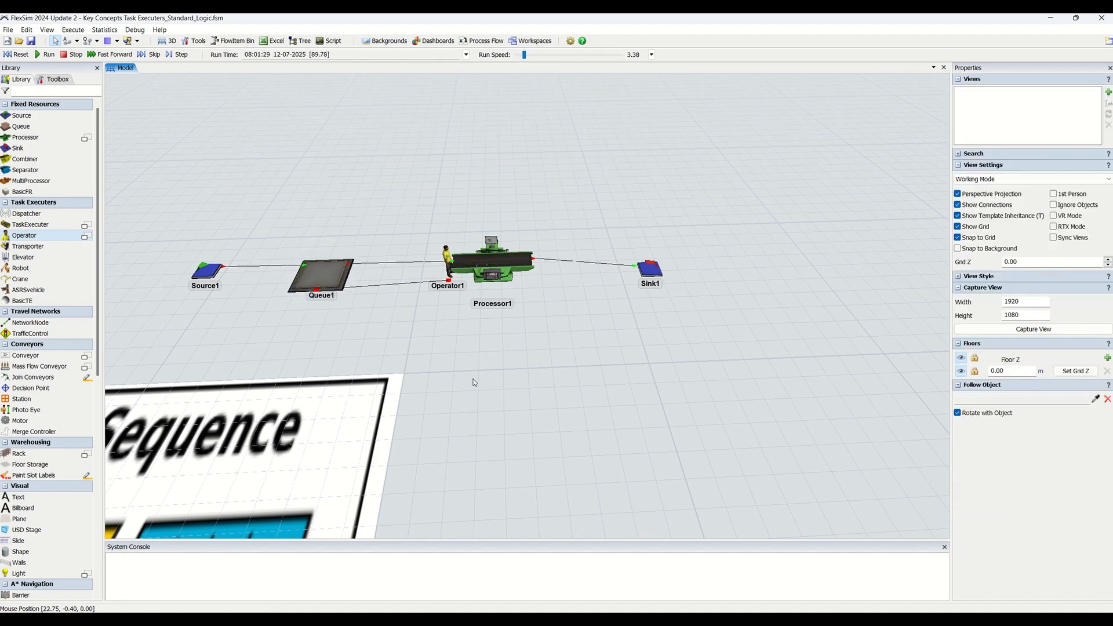
drag(472, 379, 635, 216)
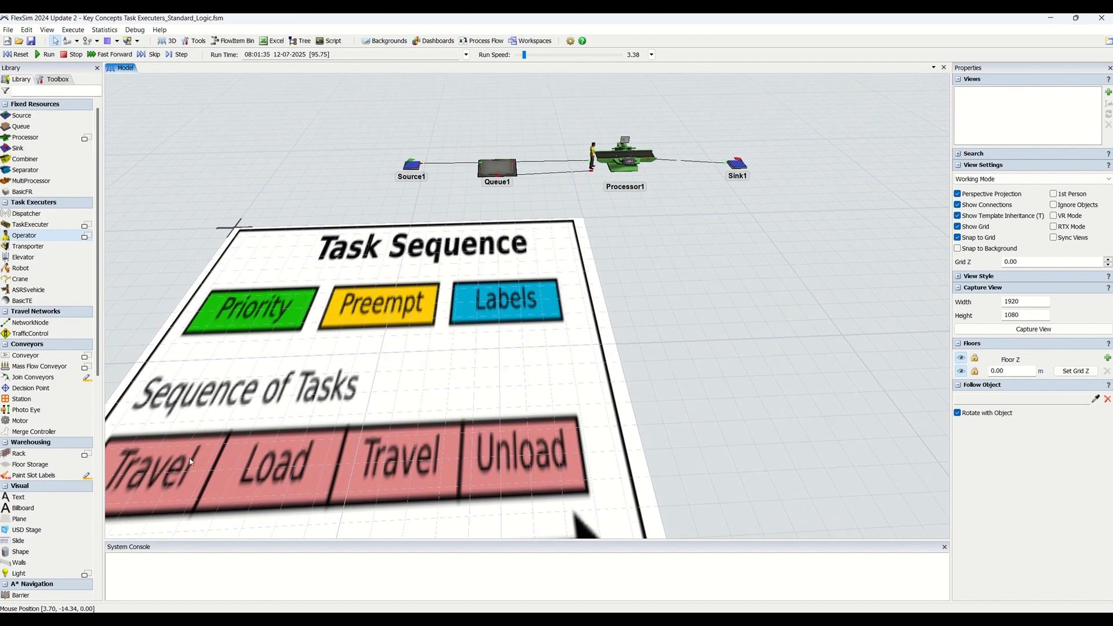
drag(241, 432, 266, 425)
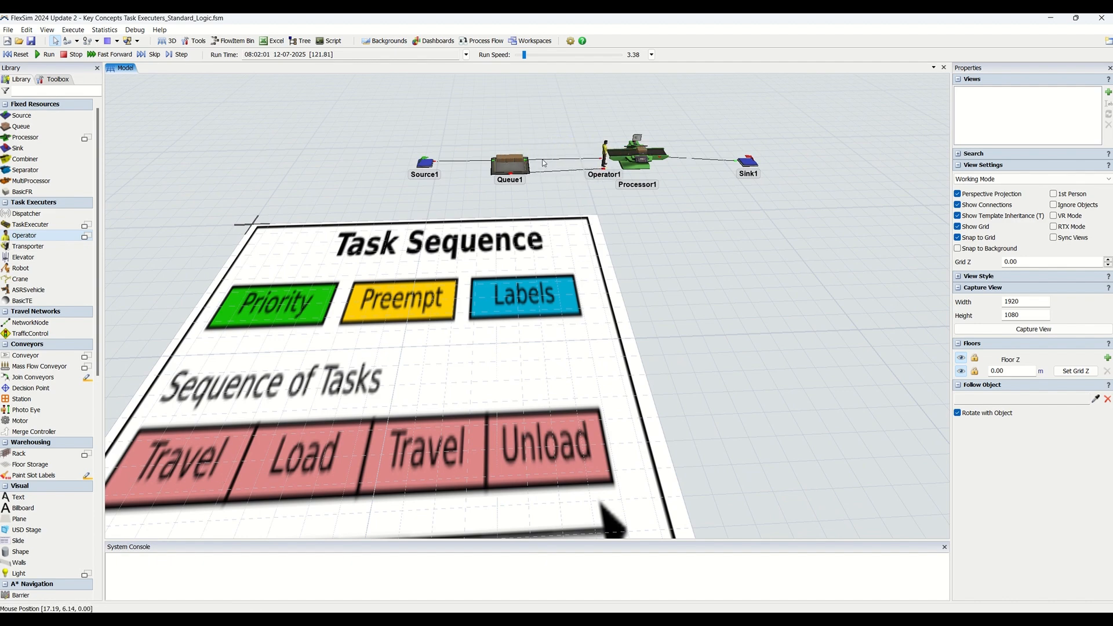
drag(577, 191, 462, 359)
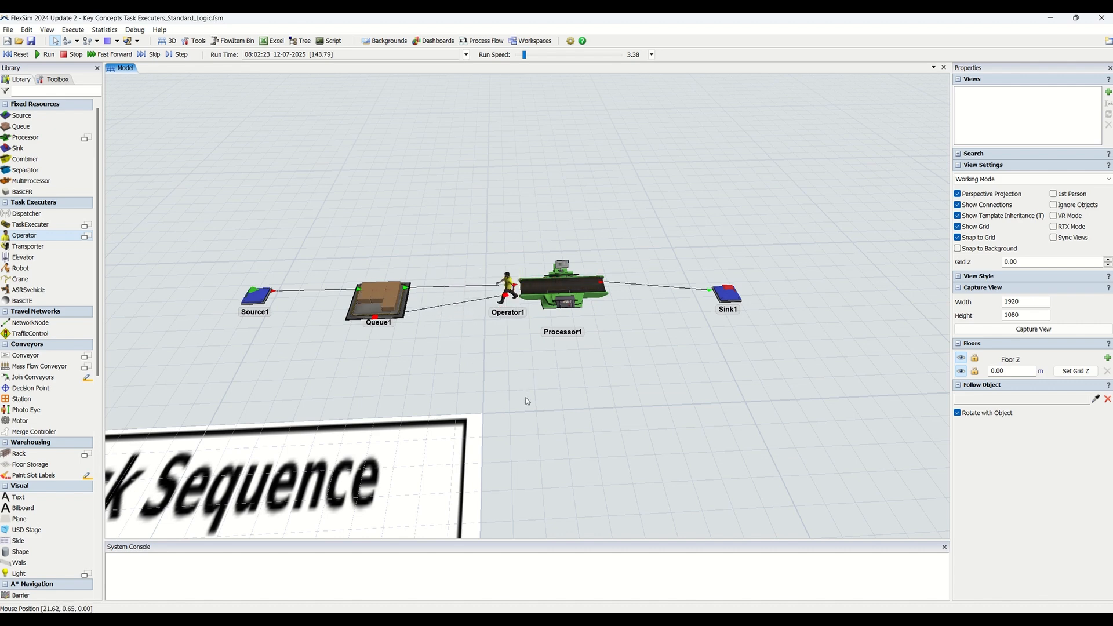
drag(526, 398, 495, 430)
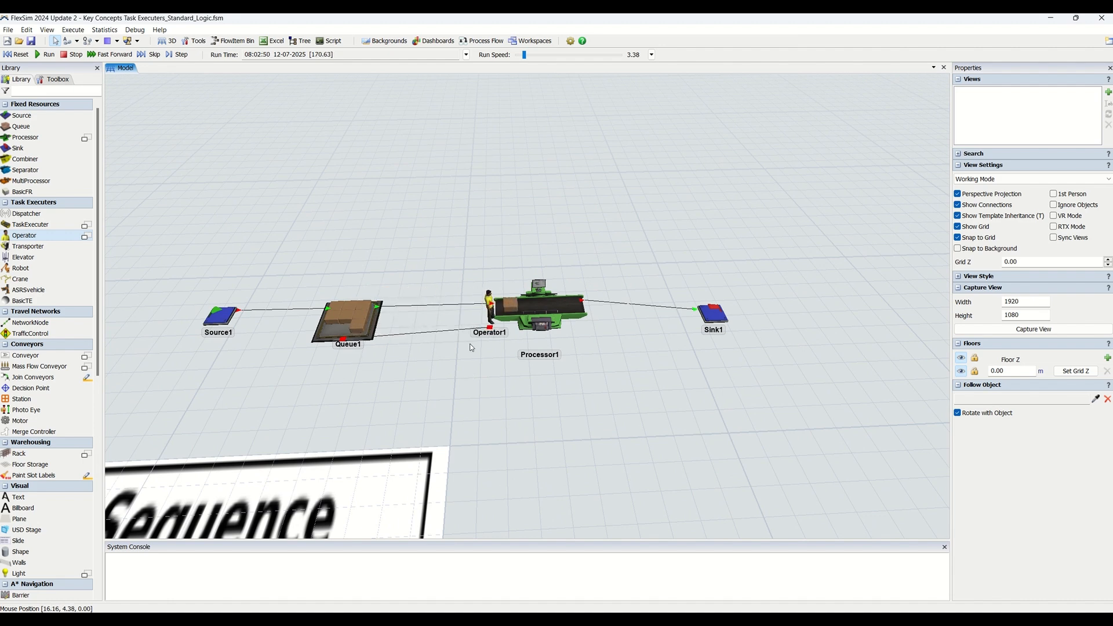
Inspect Queue1's central ports and its transport reference current.centerObjects[1]
click(346, 328)
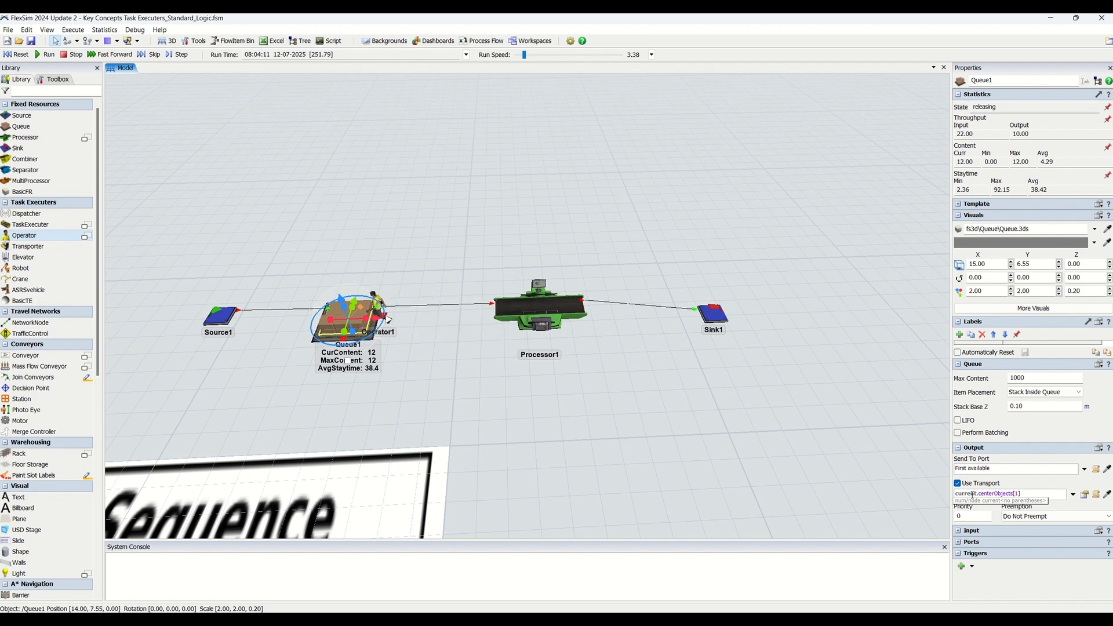
click(972, 543)
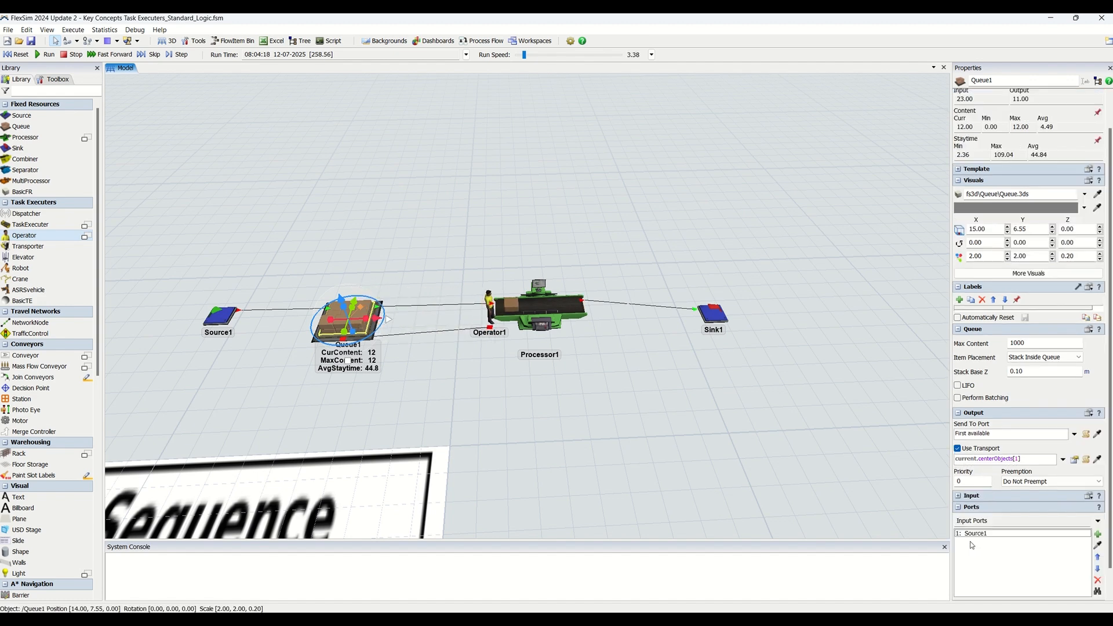
click(1098, 521)
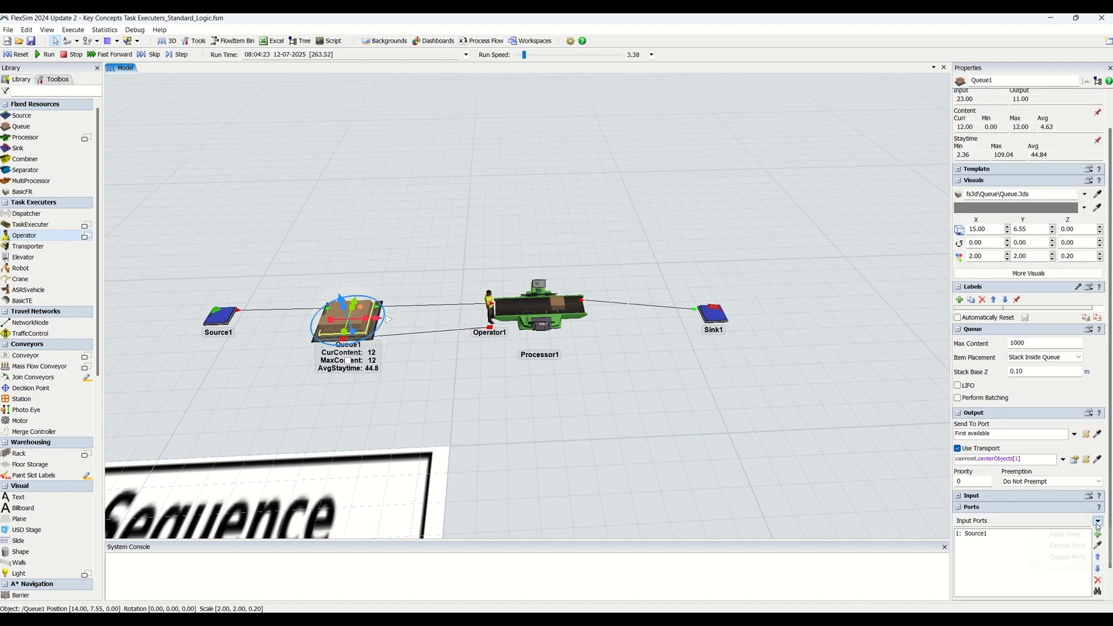
click(1067, 546)
click(1018, 458)
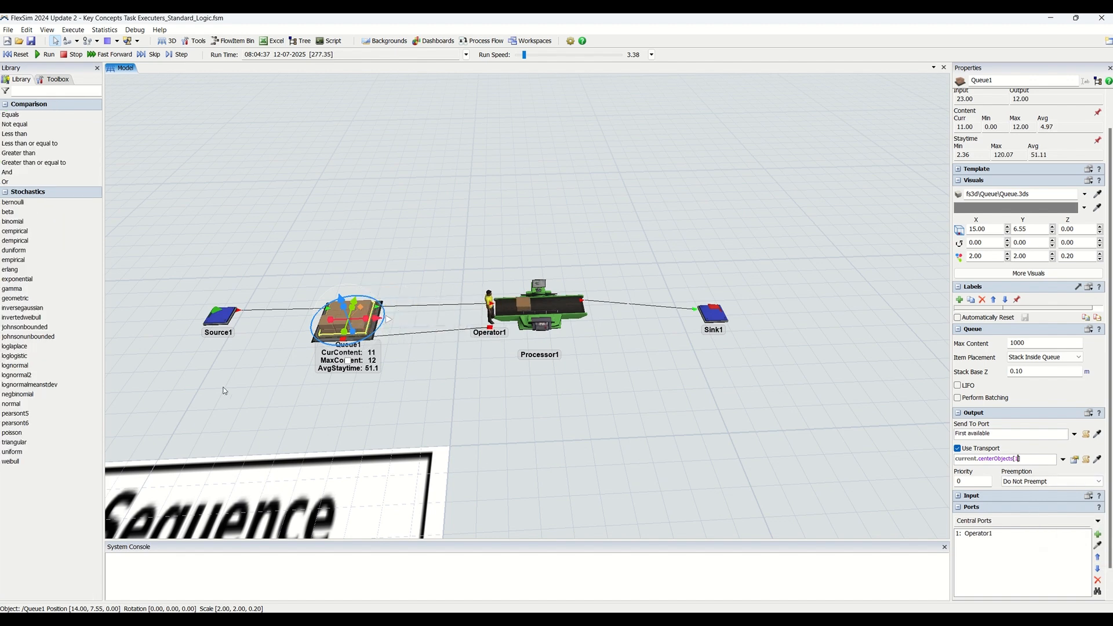
Reset and save the model, and replace Source1's exponential Inter-Arrival Time with a constant number of seconds
click(220, 316)
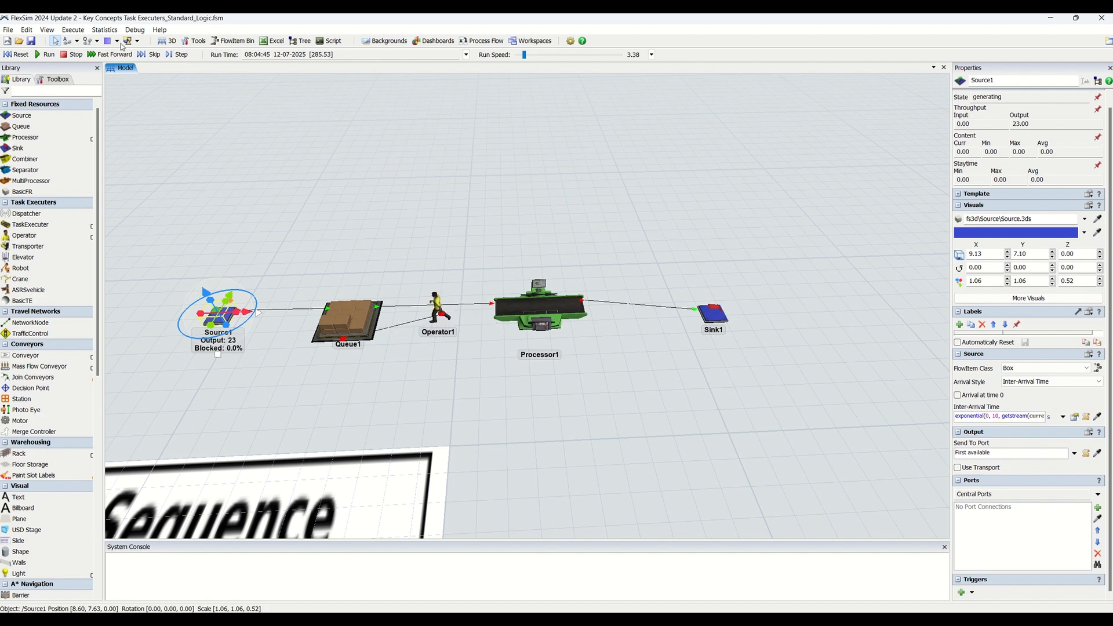
click(17, 54)
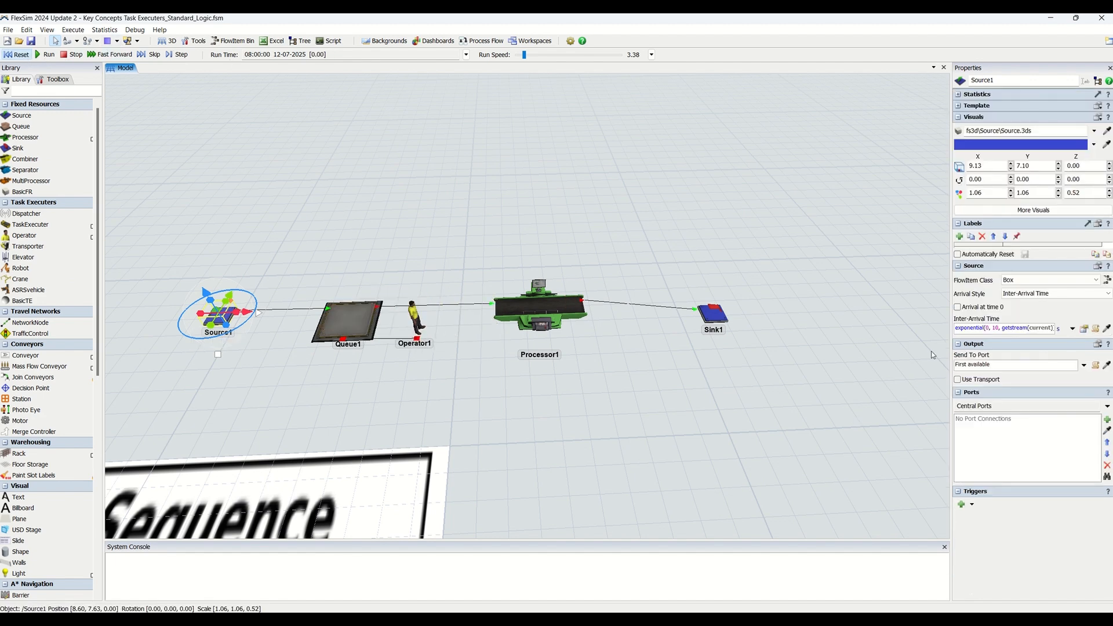
click(989, 329)
key(ctrl+s)
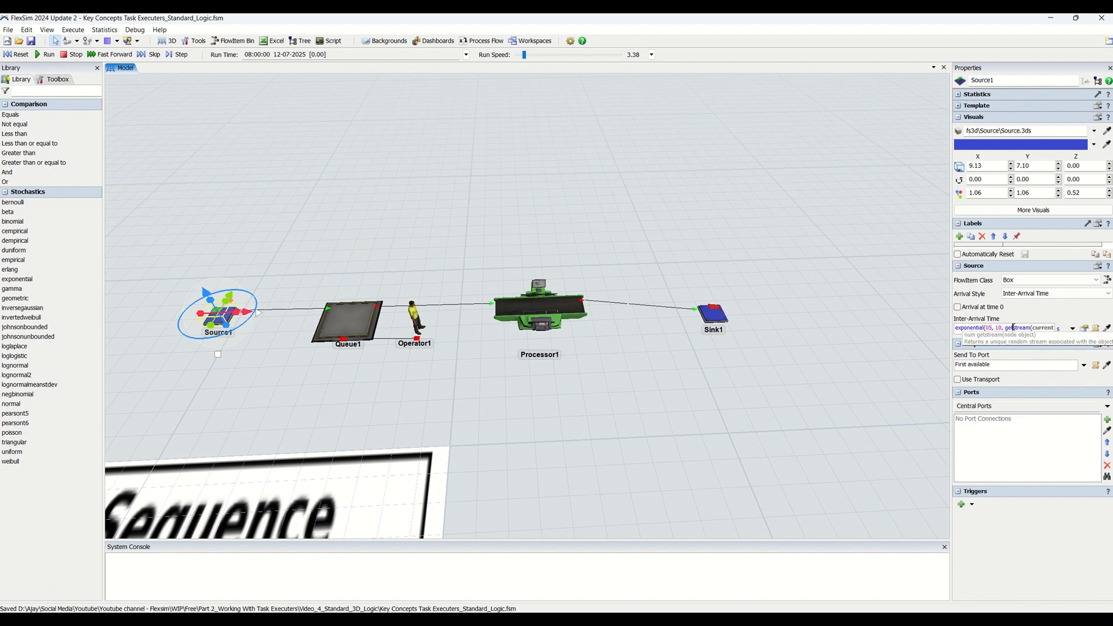
key(ctrl+a)
key(Delete)
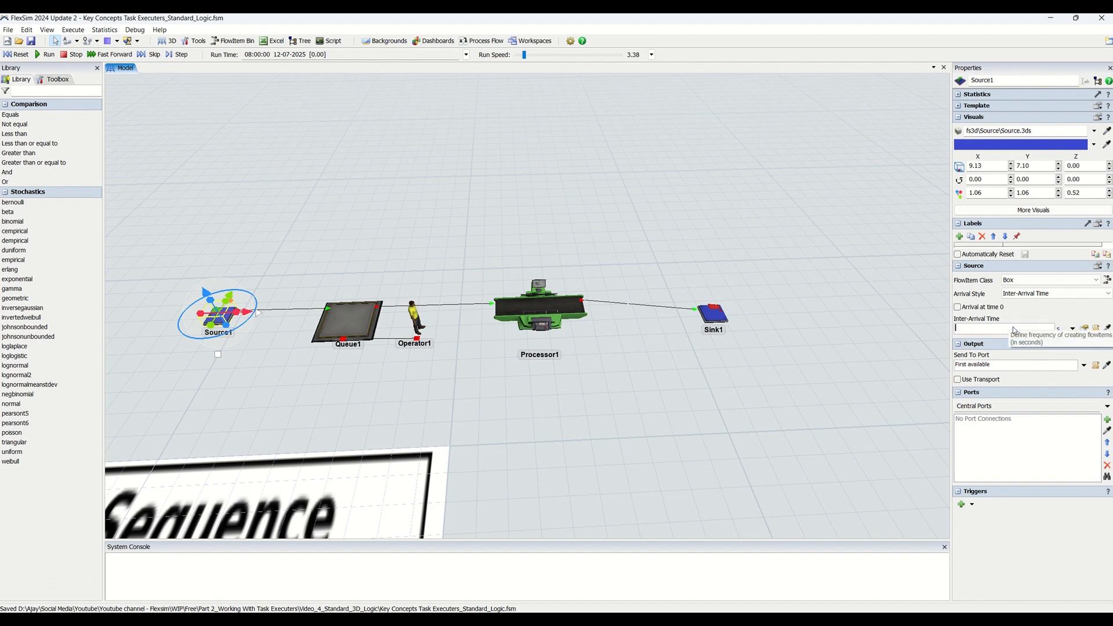
click(160, 96)
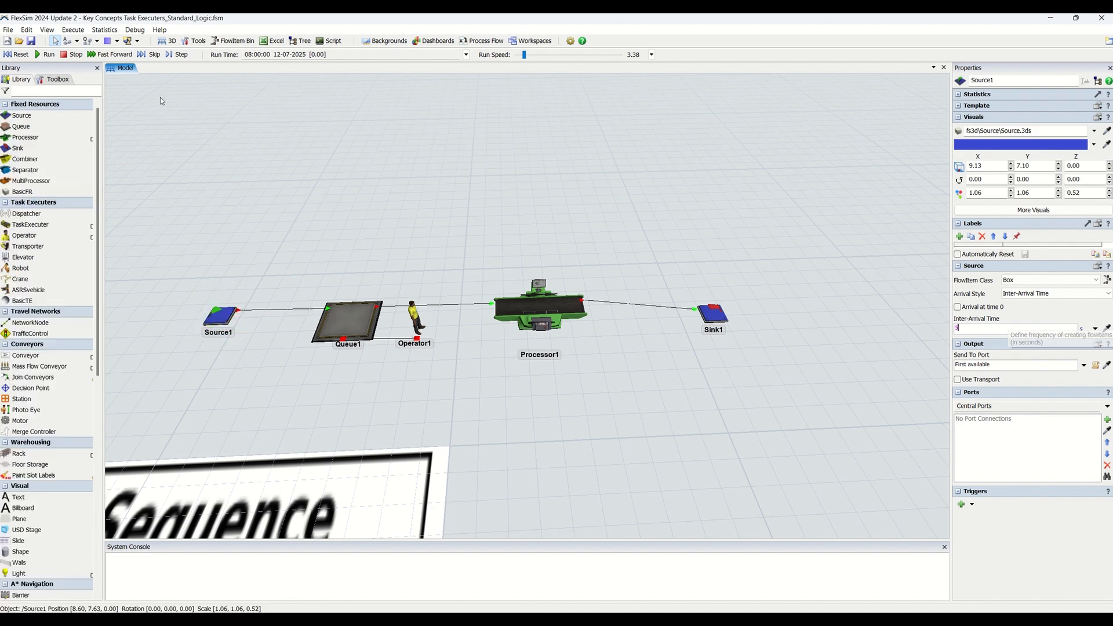
Rerun the simulation to watch items build up in Queue1 while the operator transports them, and reset the model
click(33, 55)
click(43, 55)
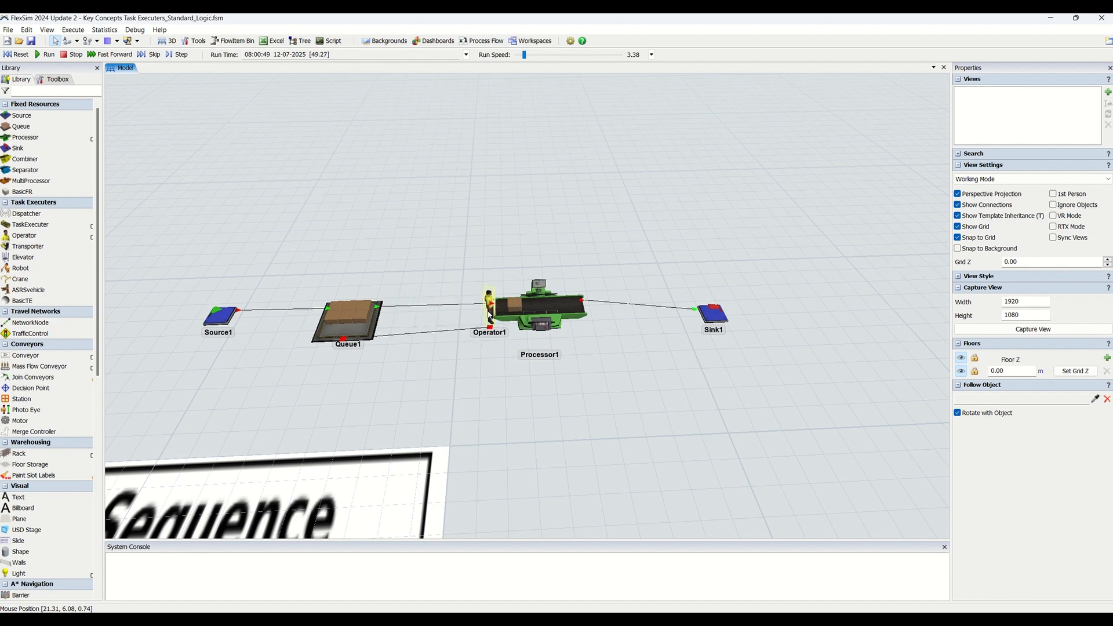
drag(476, 282, 477, 266)
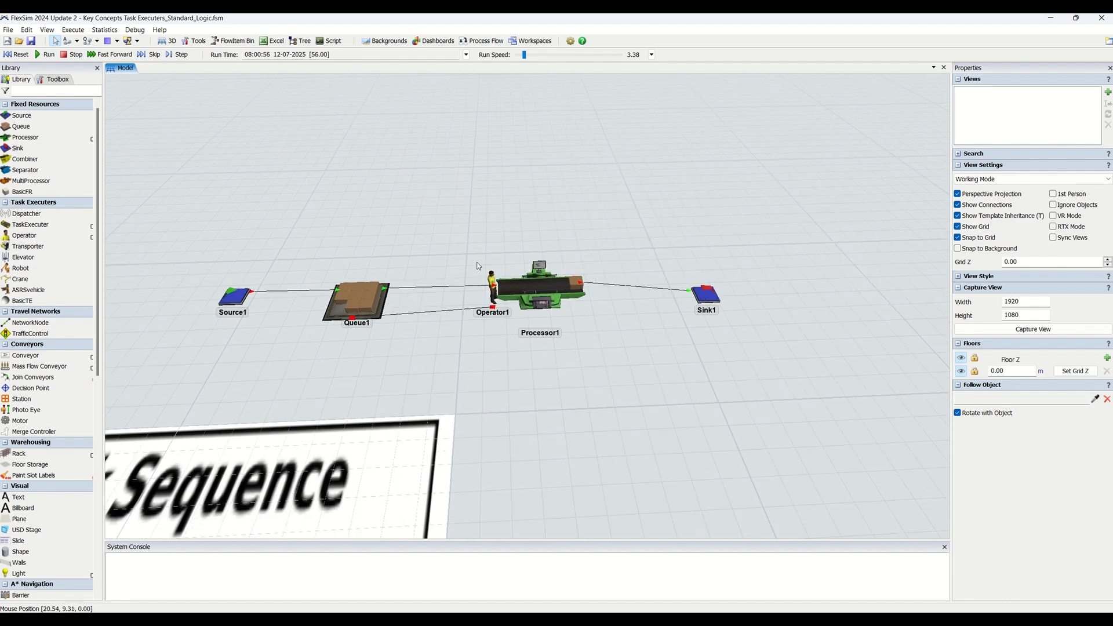
click(17, 54)
Add a second operator in front of Operator1 and change its color to light blue
drag(35, 237, 414, 353)
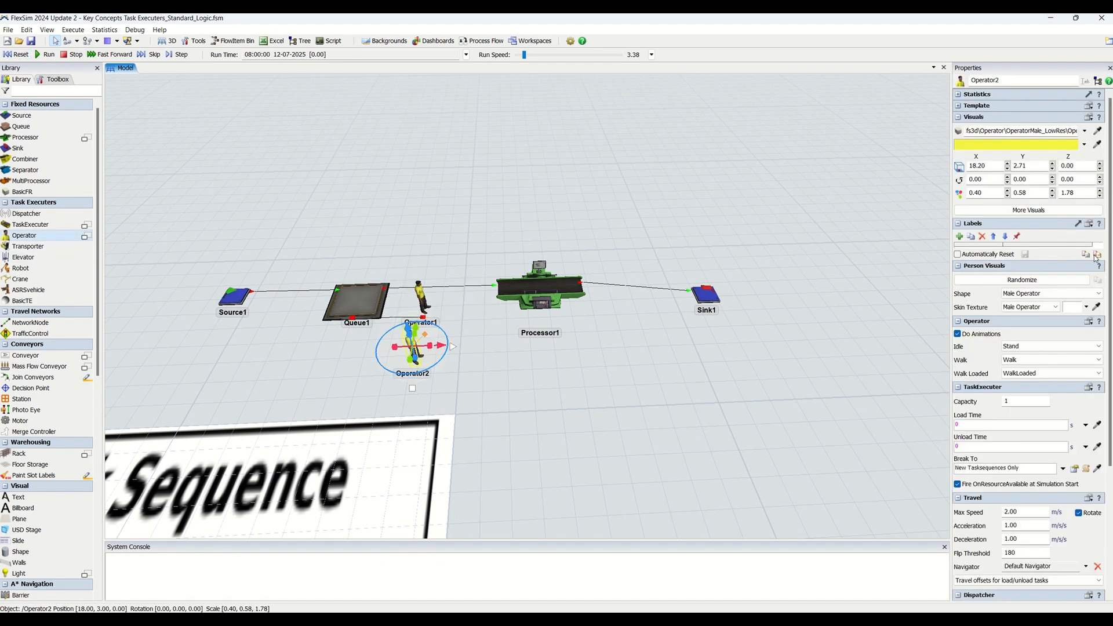
click(1083, 145)
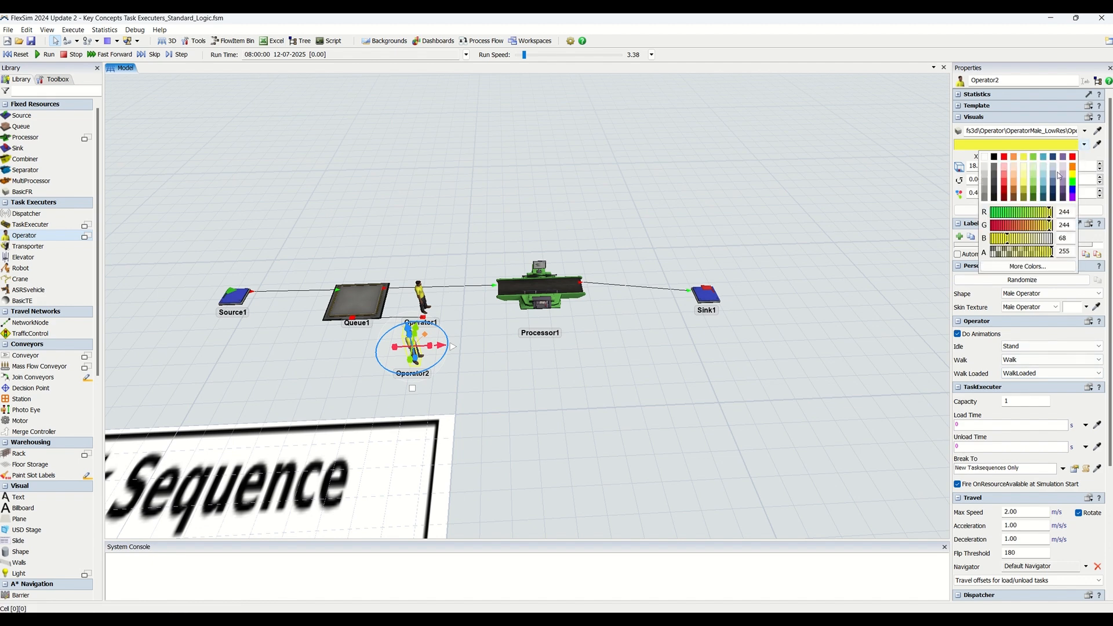
click(1044, 158)
click(557, 363)
click(556, 364)
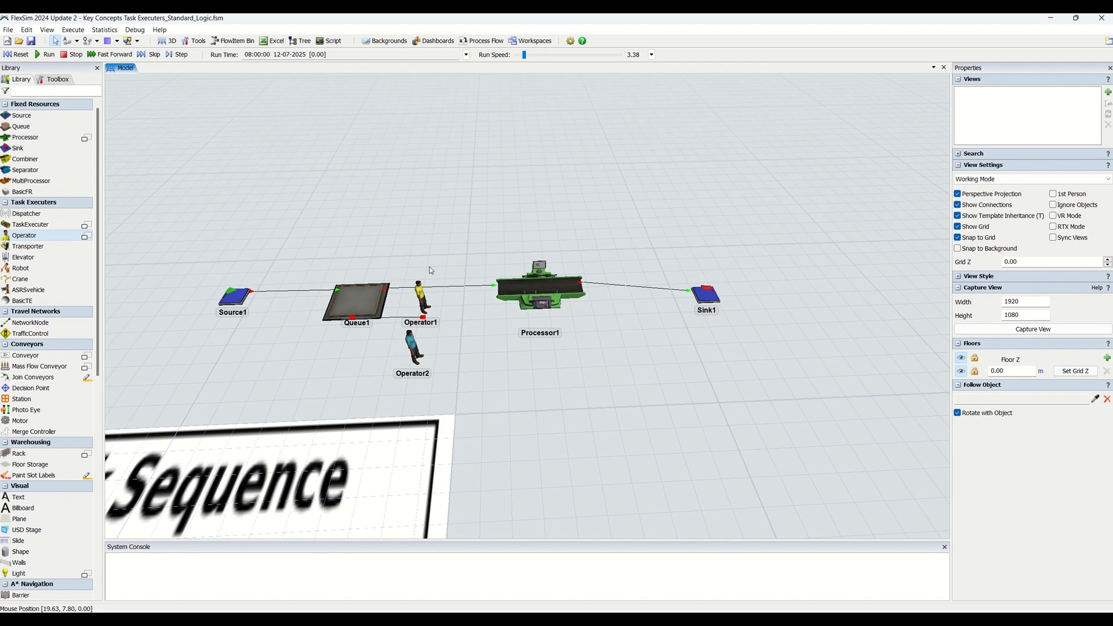
Add a Dispatcher behind Operator1 and connect it to Queue1's center port in place of Operator1
click(35, 213)
click(415, 261)
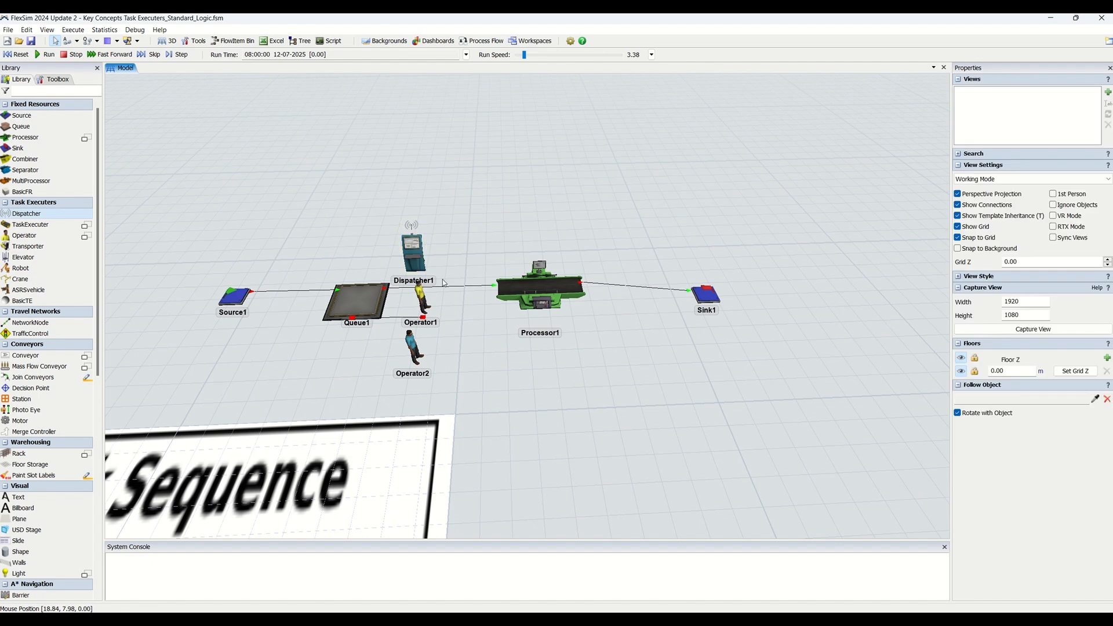
click(366, 303)
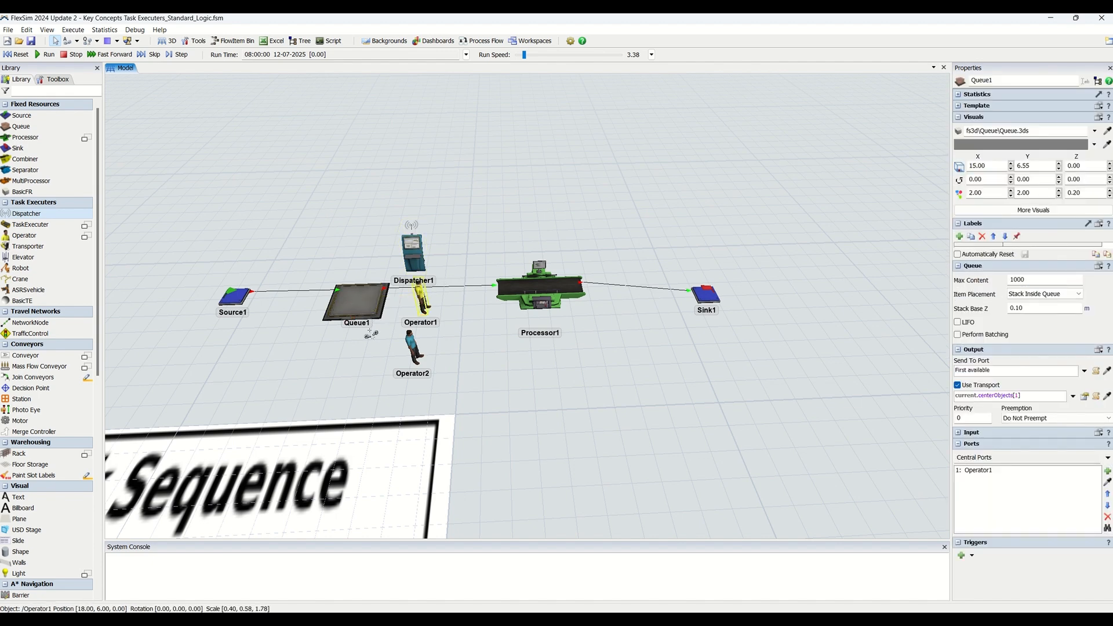
click(369, 333)
key(s)
click(349, 291)
click(415, 253)
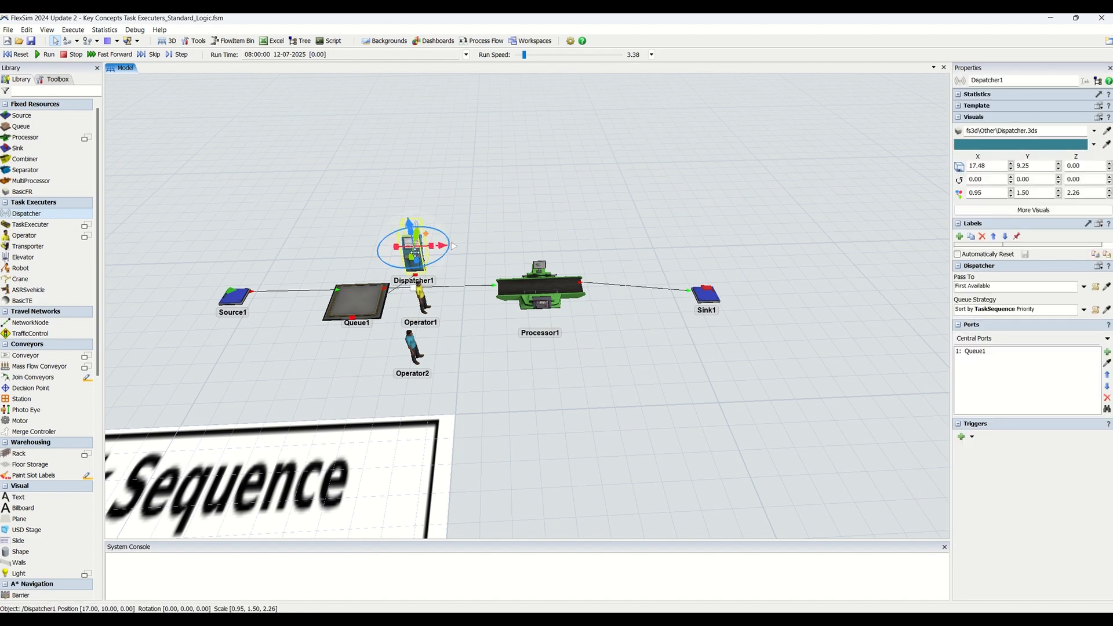
Connect Dispatcher1's output ports to Operator1 and Operator2, in that order
click(447, 343)
key(a)
click(411, 255)
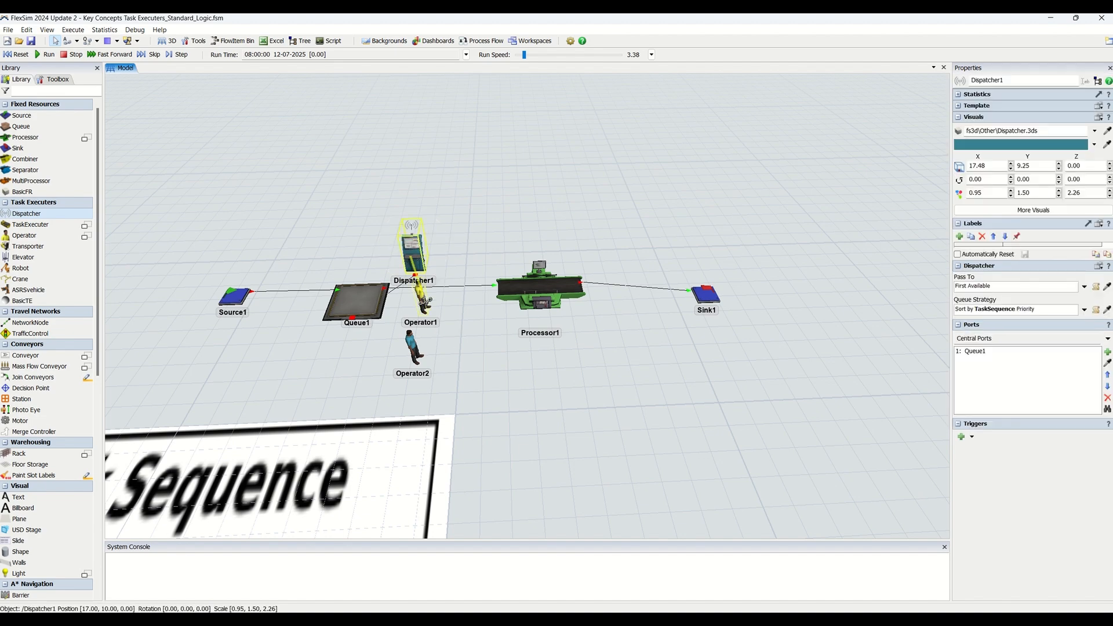
click(422, 300)
click(412, 250)
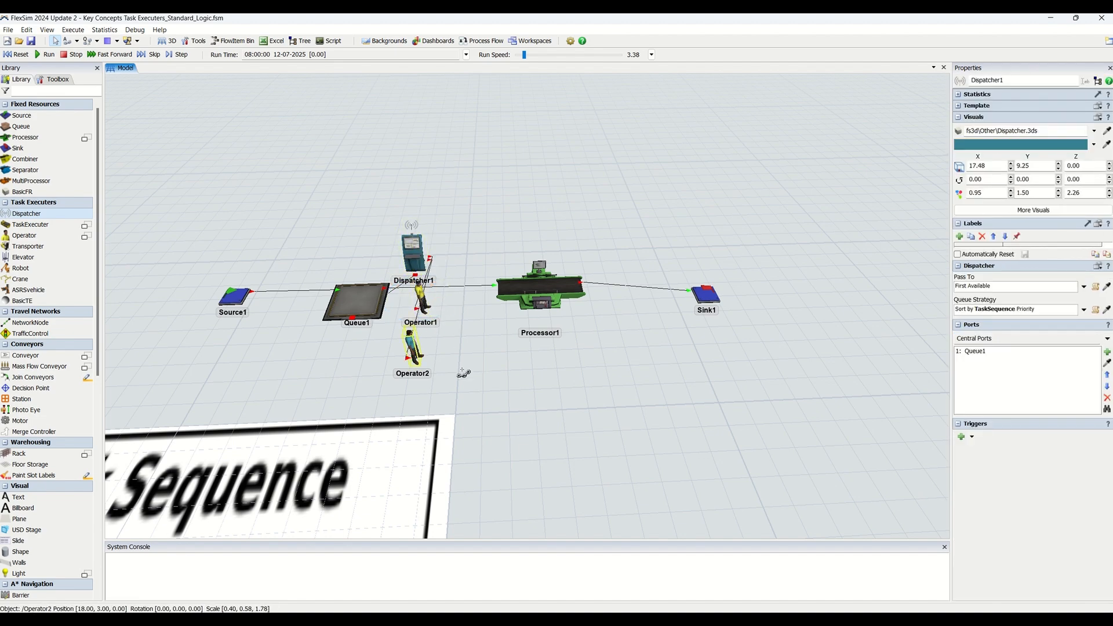
click(413, 348)
click(461, 327)
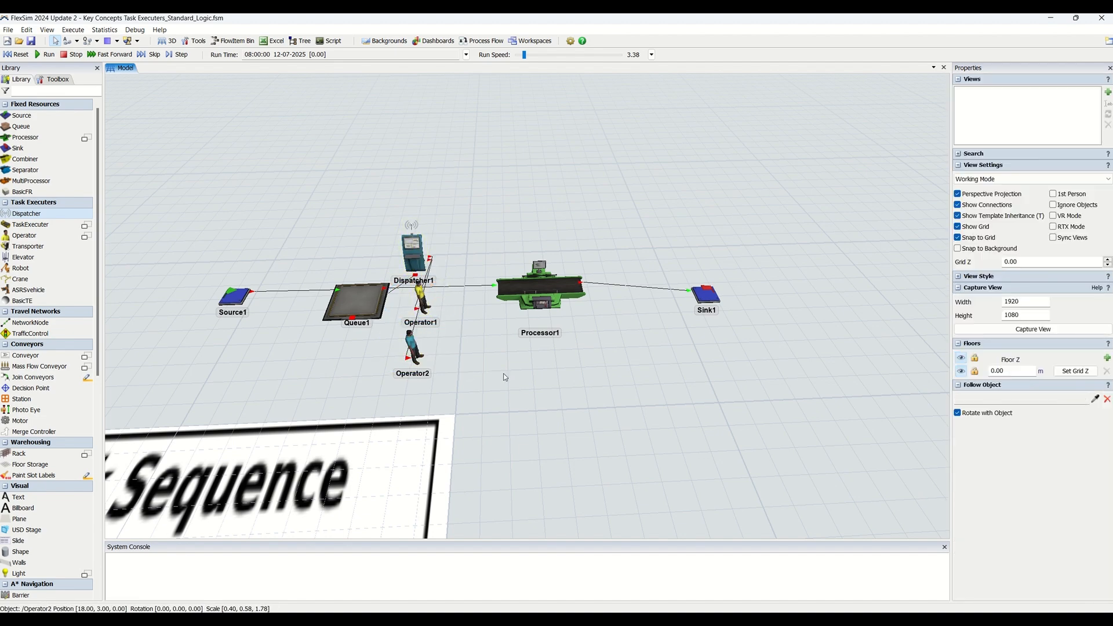
Review Dispatcher1's central and output port connections, and move Dispatcher1 behind Queue1, clear of the operators
click(405, 254)
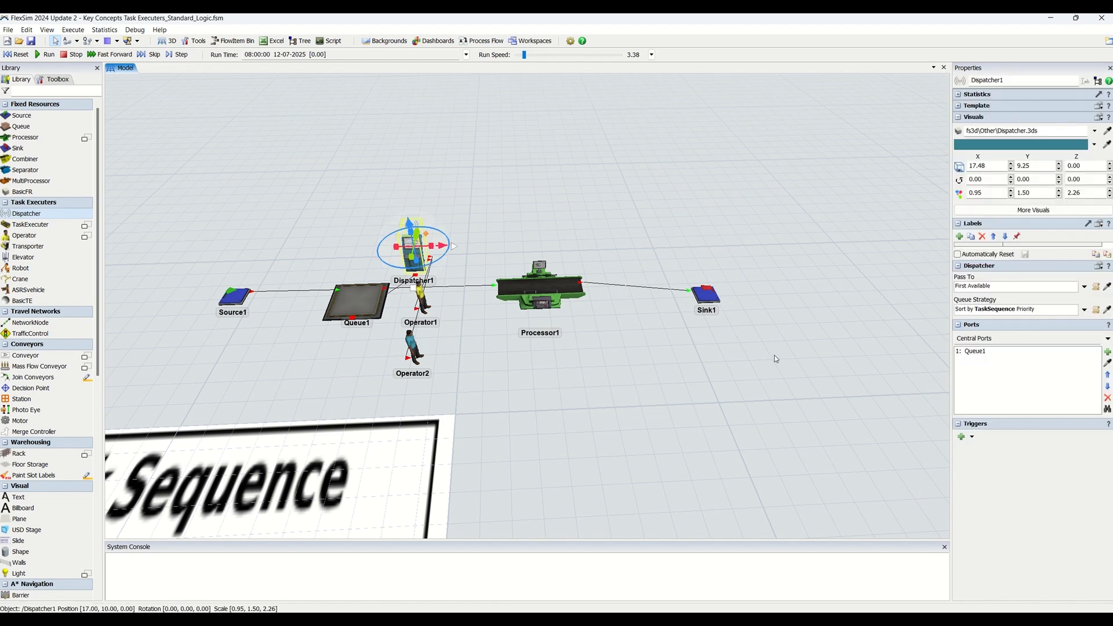
click(1108, 339)
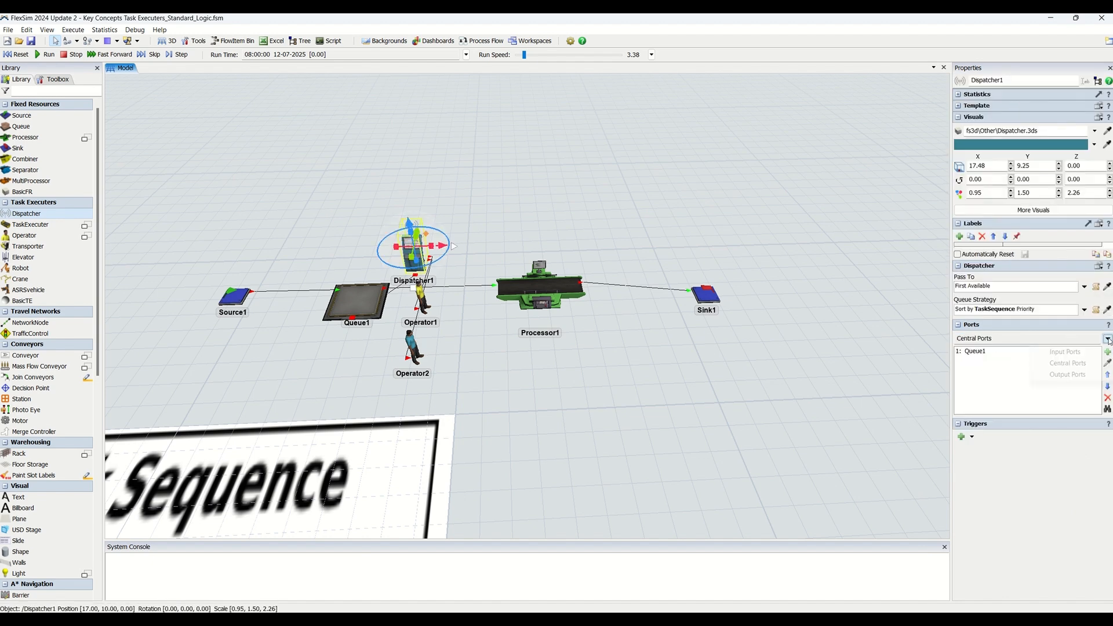
click(1061, 364)
click(991, 355)
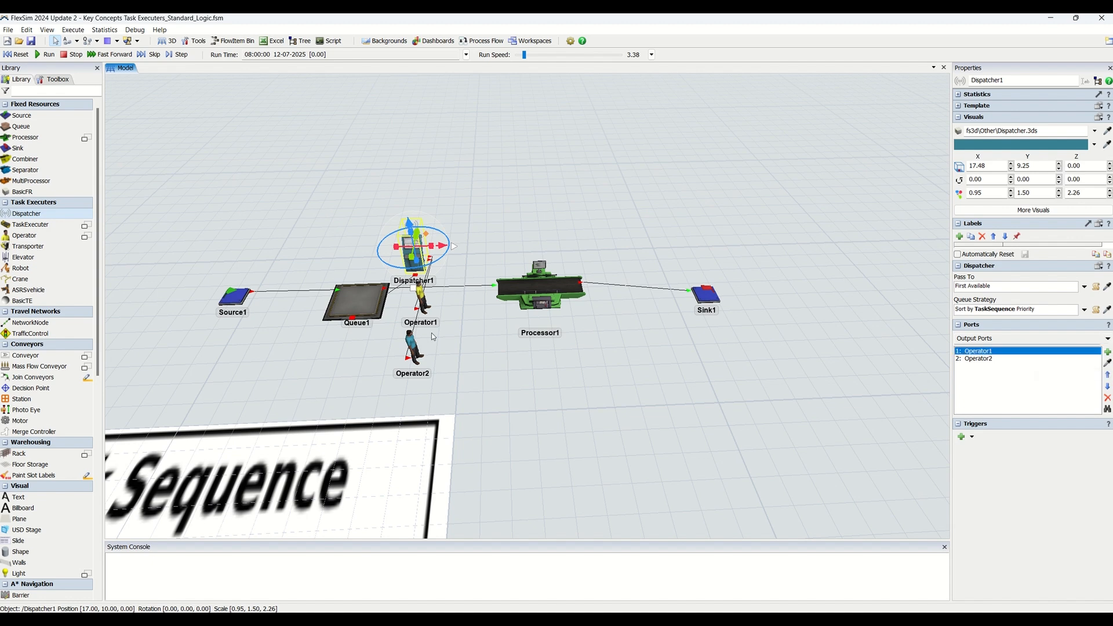
click(432, 302)
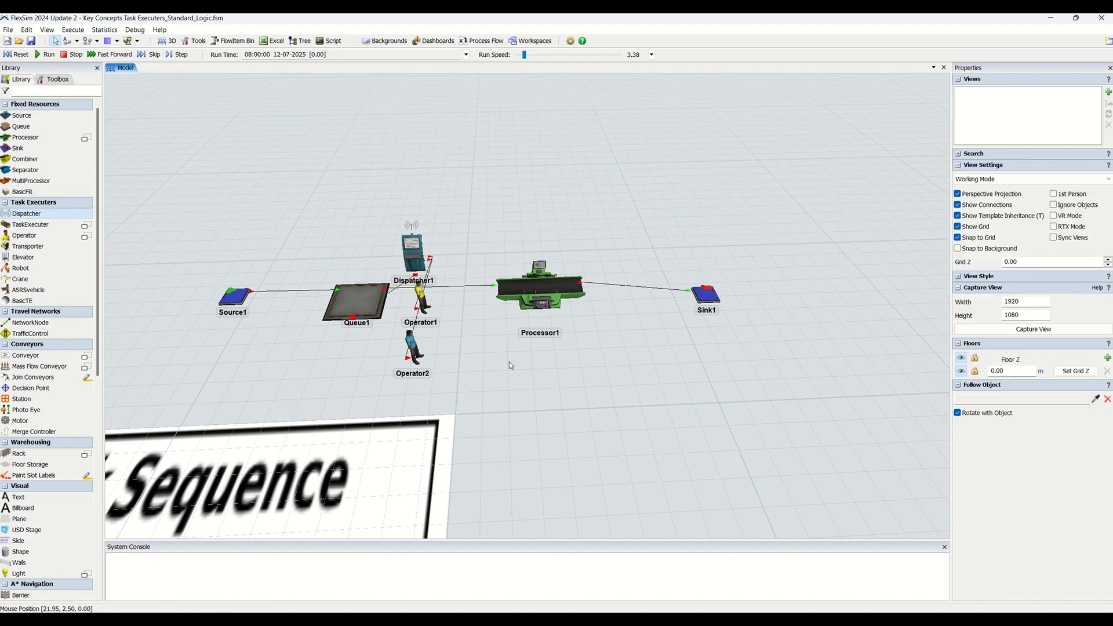
drag(411, 247, 380, 236)
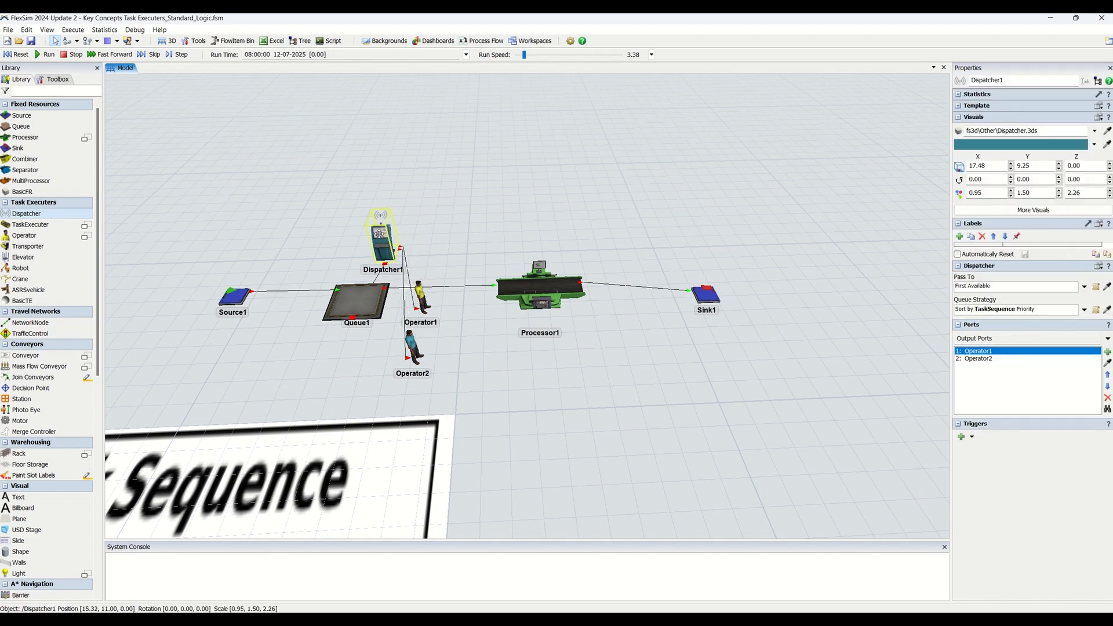
click(508, 379)
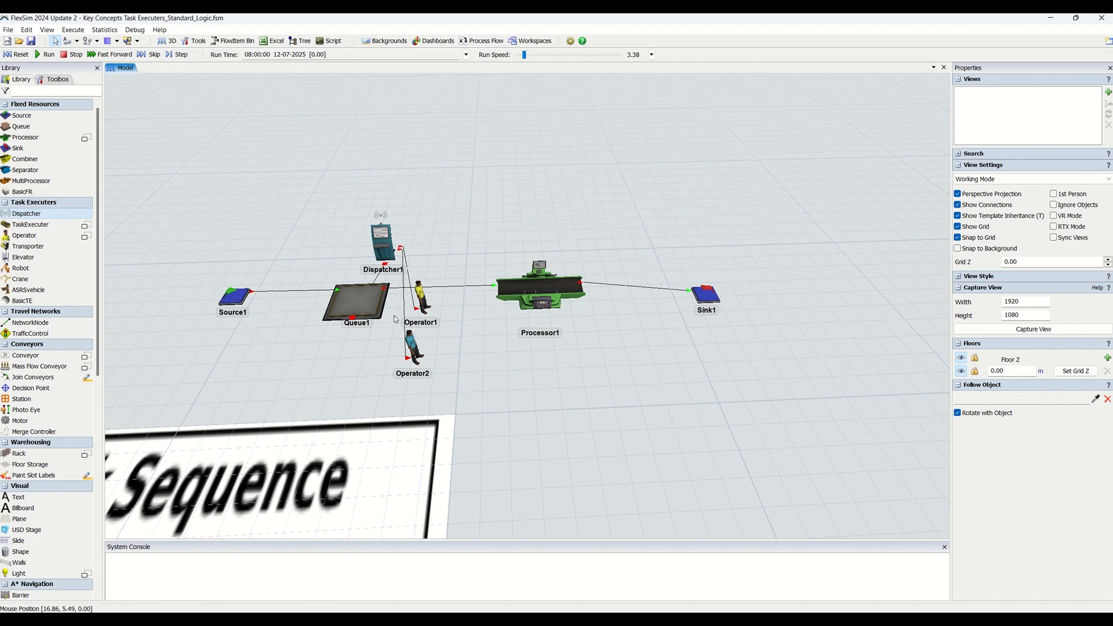
Run the simulation with Dispatcher1 passing to First Available at a run speed of 4.25, and reset the model
click(381, 244)
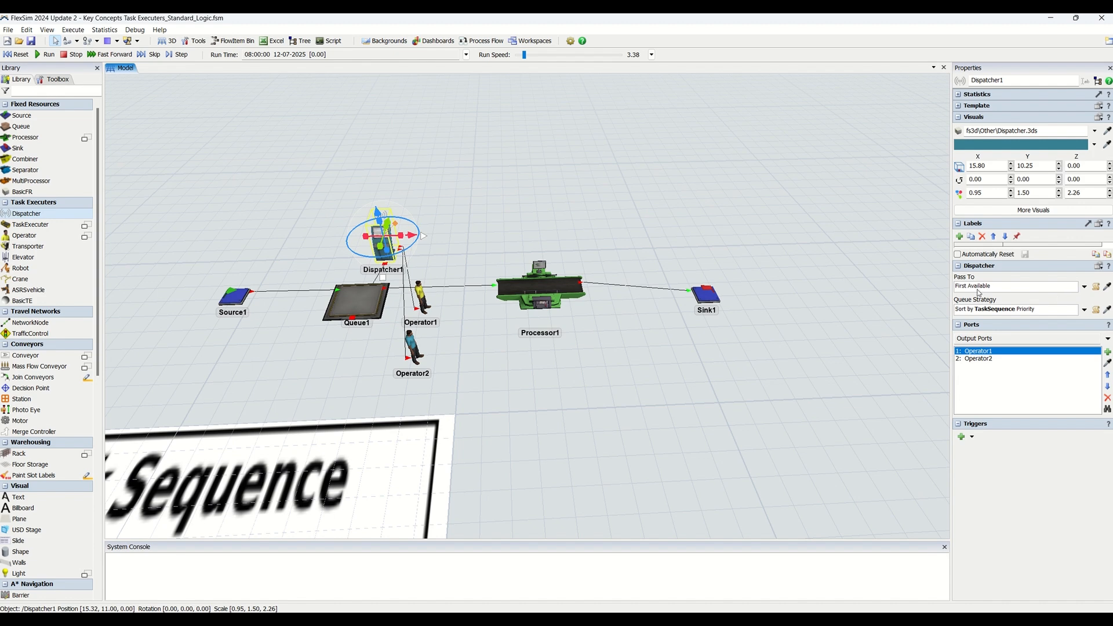
click(49, 57)
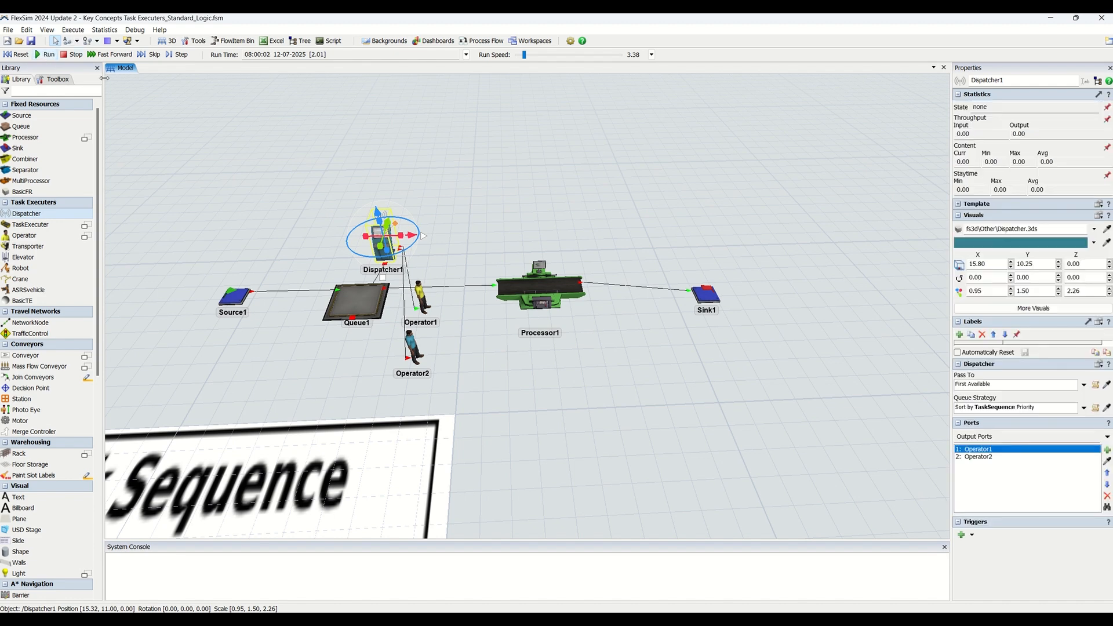
drag(524, 56, 524, 56)
click(504, 170)
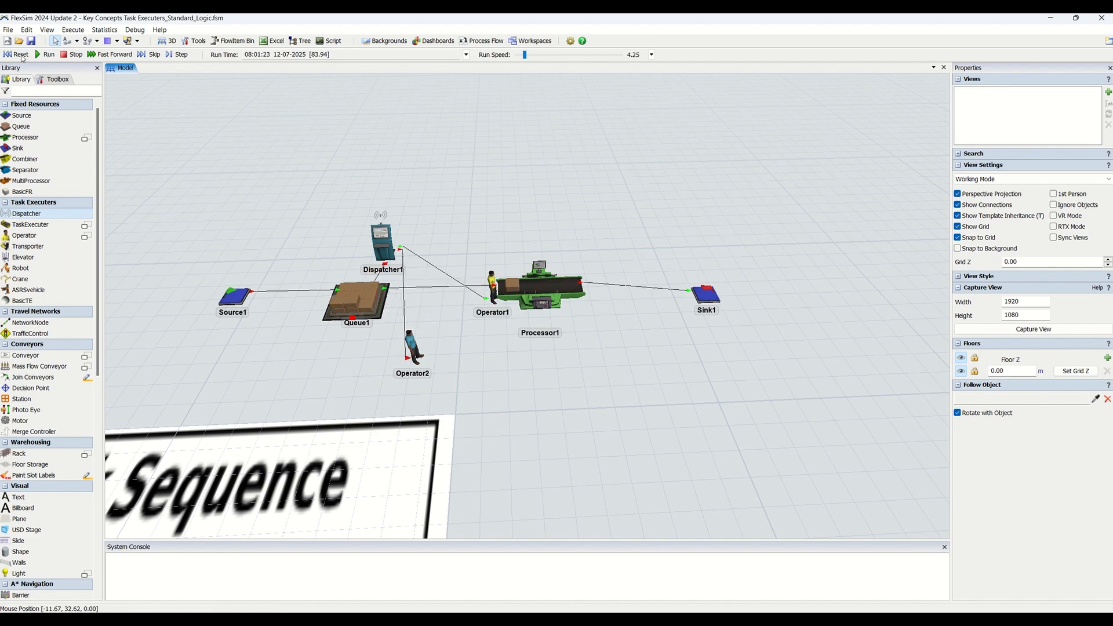
Set Dispatcher1's Pass To strategy to Round Robin if Available
click(382, 243)
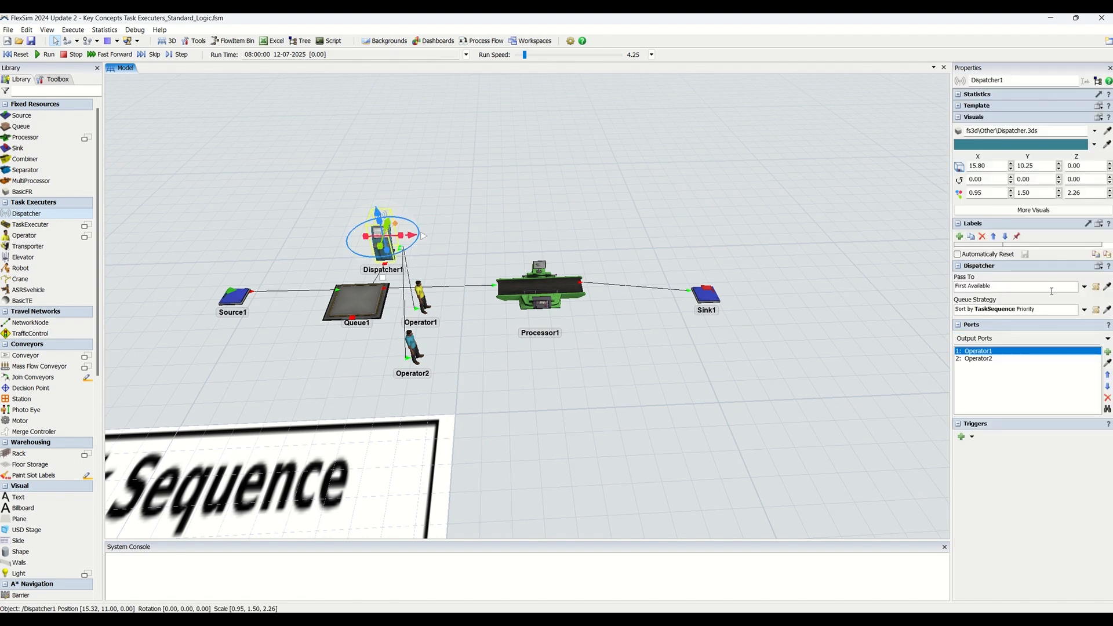
click(1083, 286)
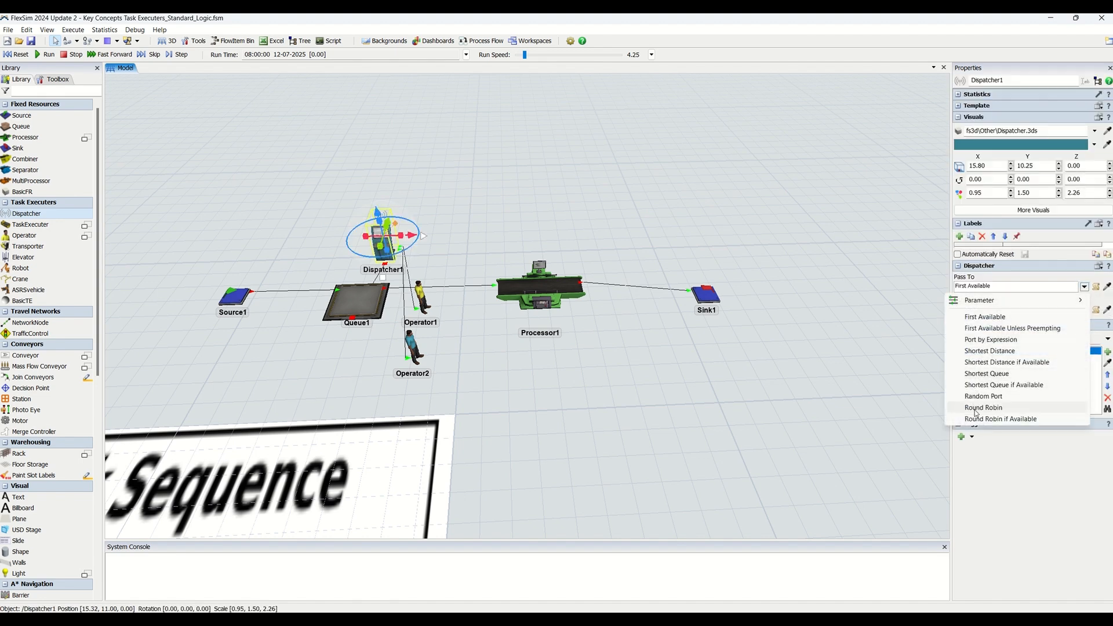
click(978, 419)
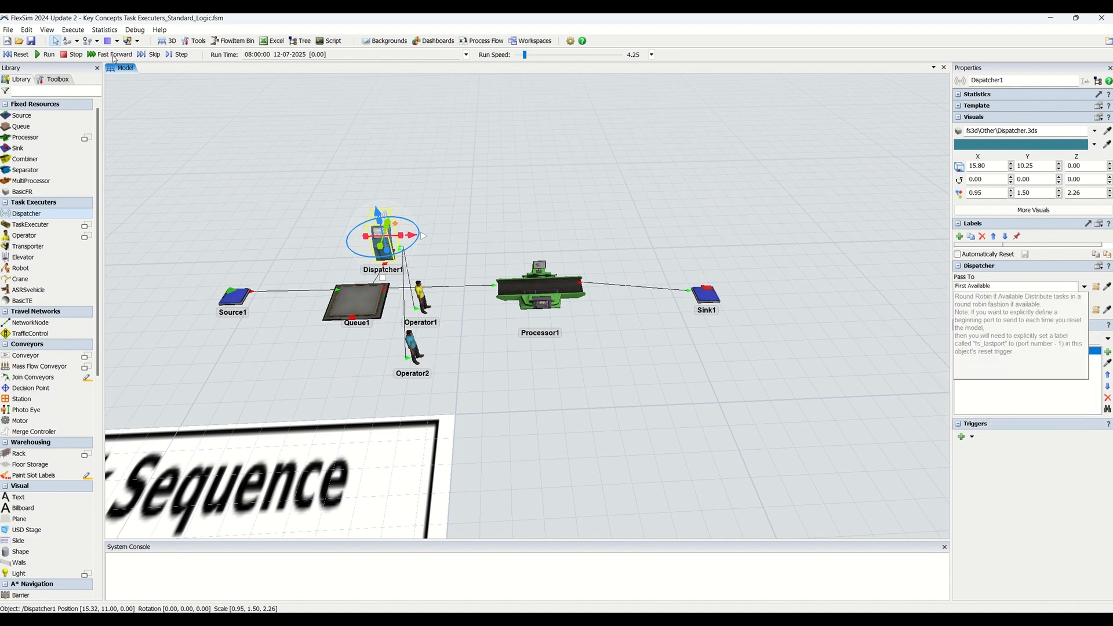
Reset and run the model to watch how both operators share the transports, and reset it again
click(22, 55)
click(46, 54)
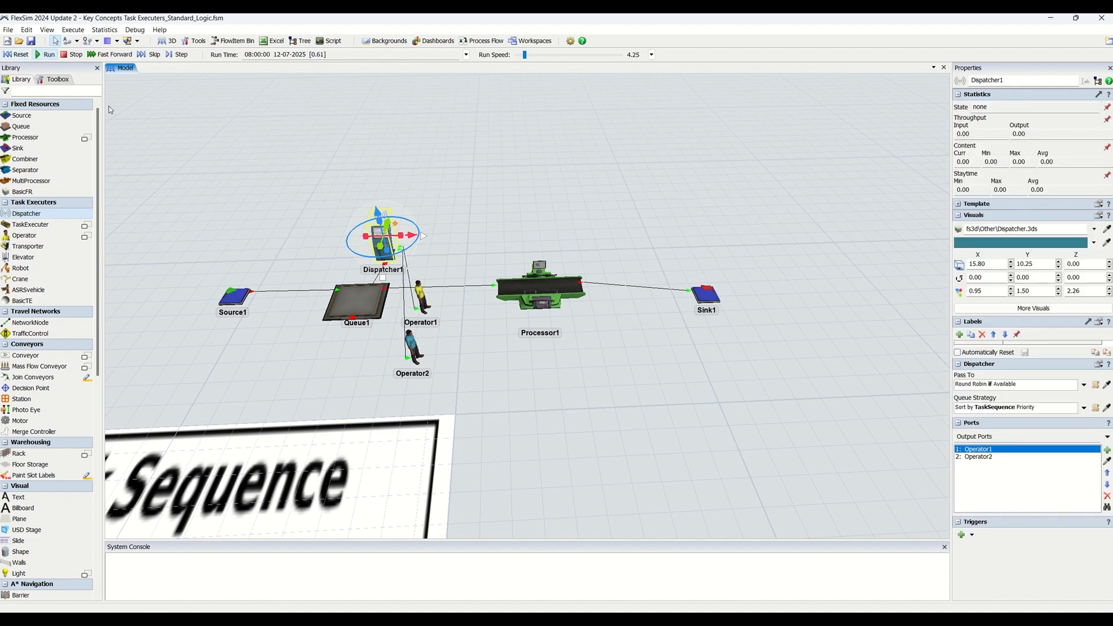
click(420, 187)
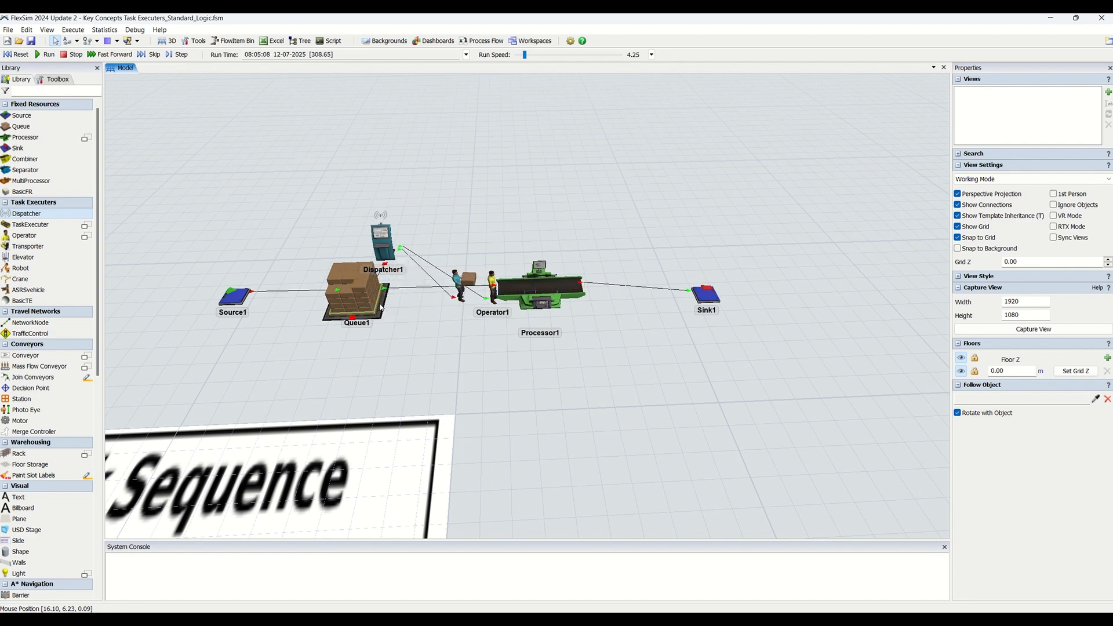
click(19, 55)
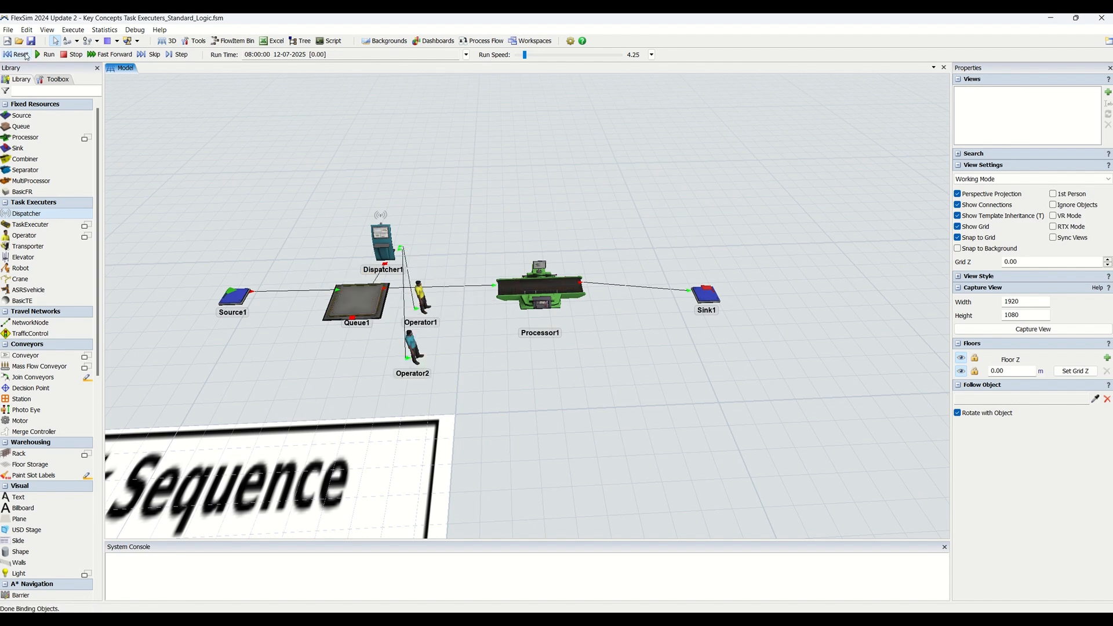
Duplicate Processor1 and position the copy directly in front of the original
click(516, 283)
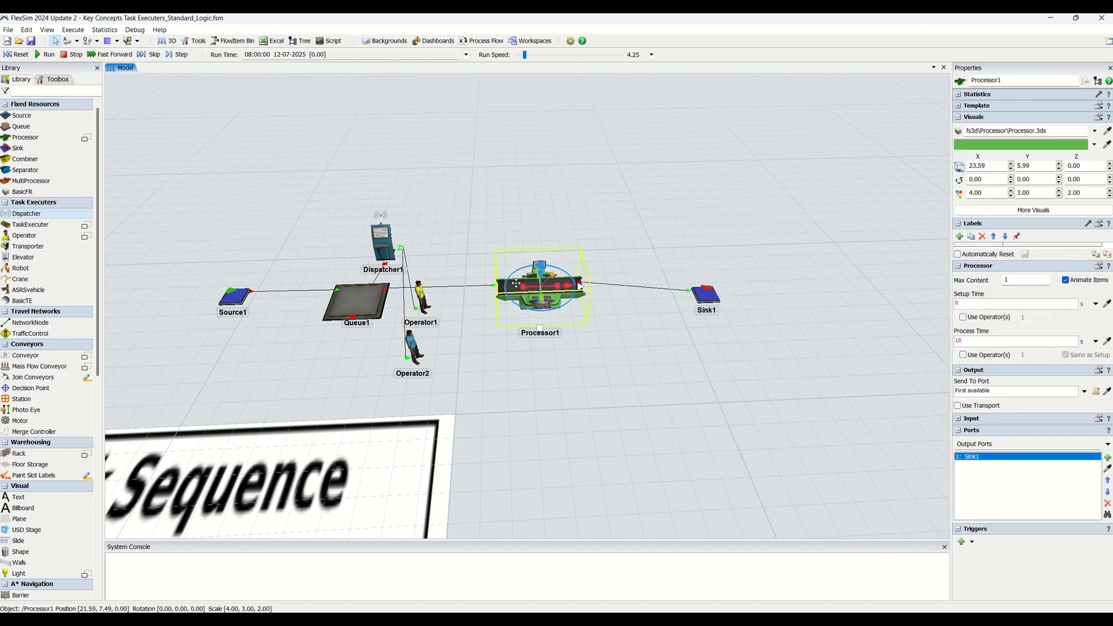
click(518, 358)
key(ctrl+v)
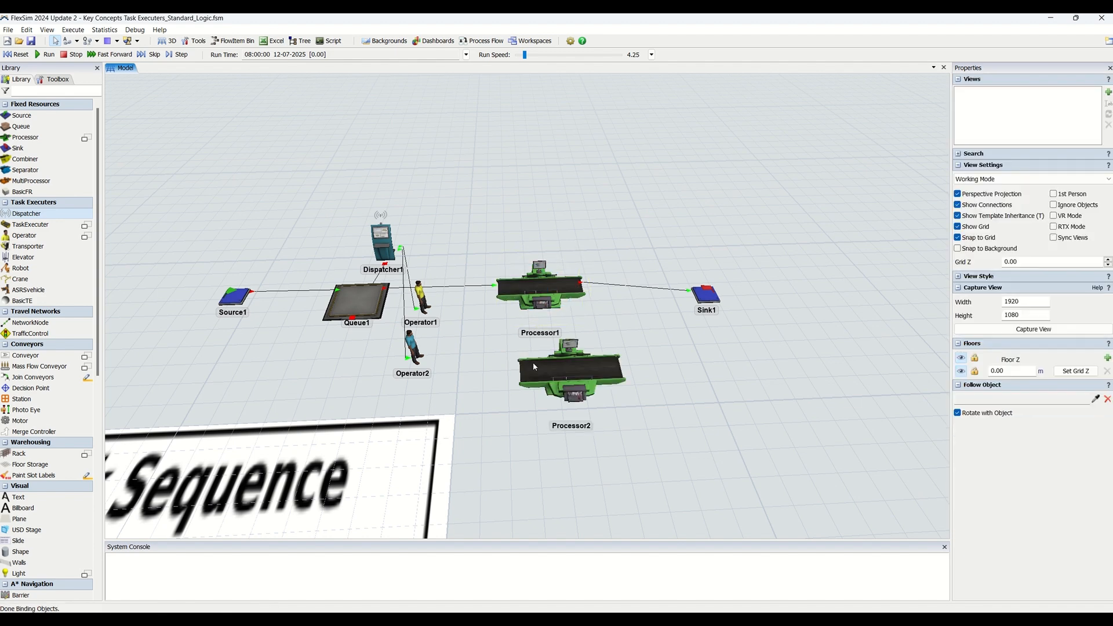
click(548, 371)
drag(543, 366, 539, 358)
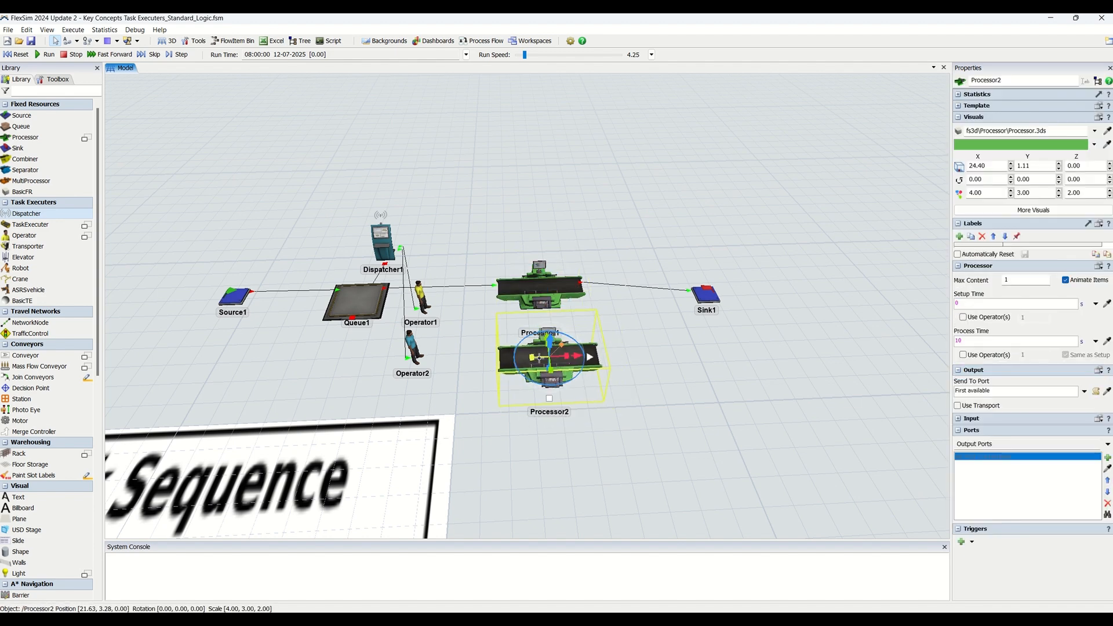
Connect Queue1's output to Processor2 and Processor2's output to Sink1
click(462, 360)
key(a)
click(362, 302)
click(532, 360)
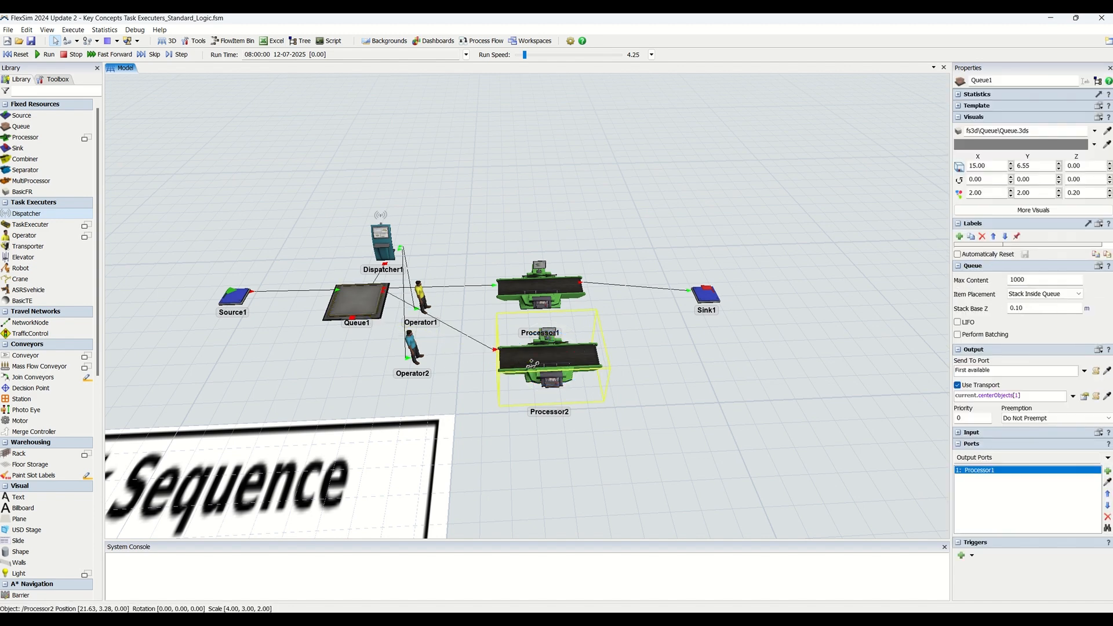
click(709, 295)
click(682, 372)
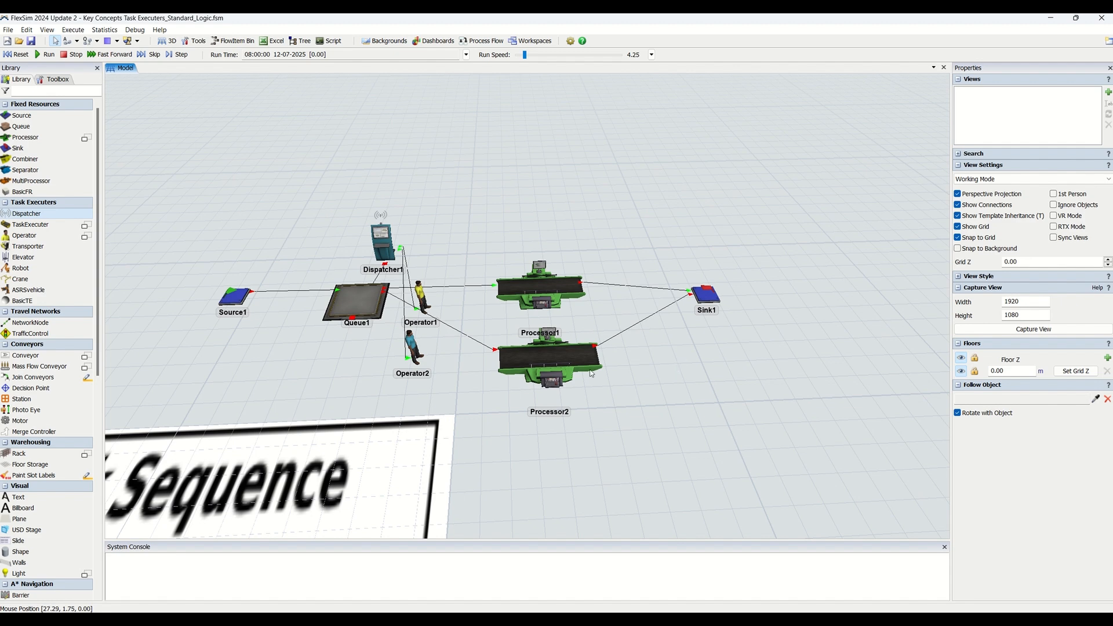
Disconnect Dispatcher1's output ports from Operator1 and Operator2
key(q)
drag(378, 247, 422, 295)
click(454, 218)
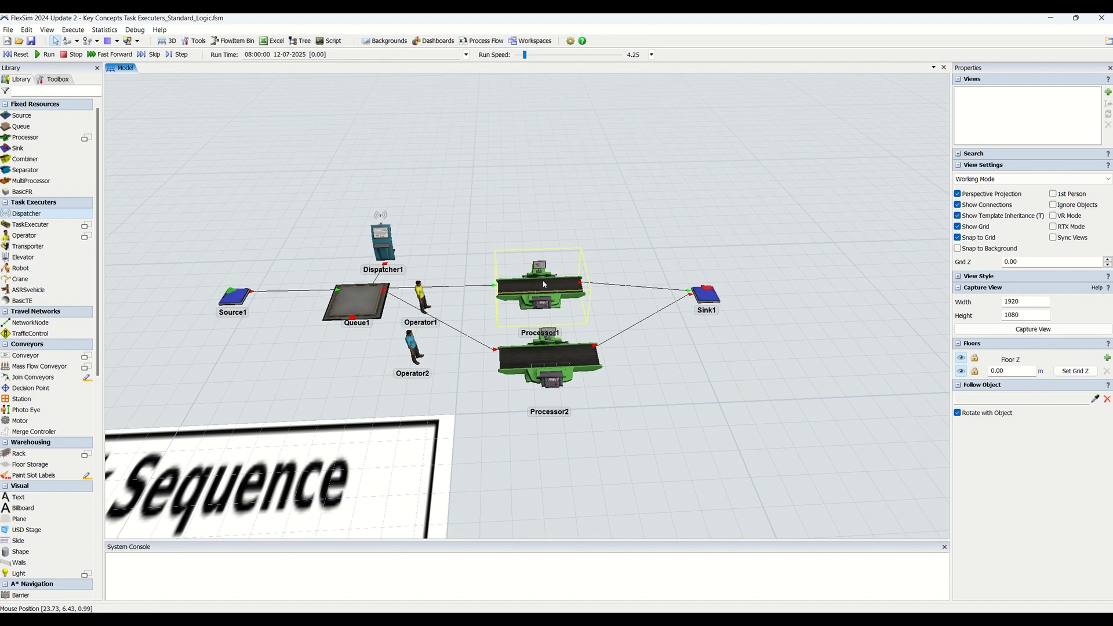
Connect Dispatcher1's output to Operator1 and link Dispatcher1 to Processor1 with a center port connection
click(386, 251)
click(420, 296)
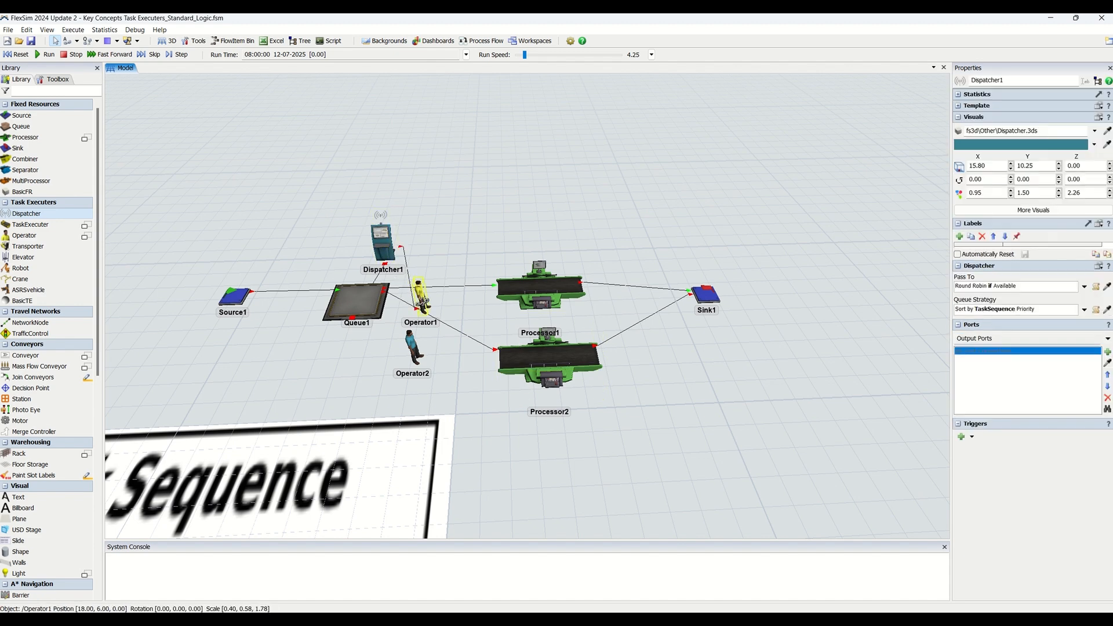
click(381, 247)
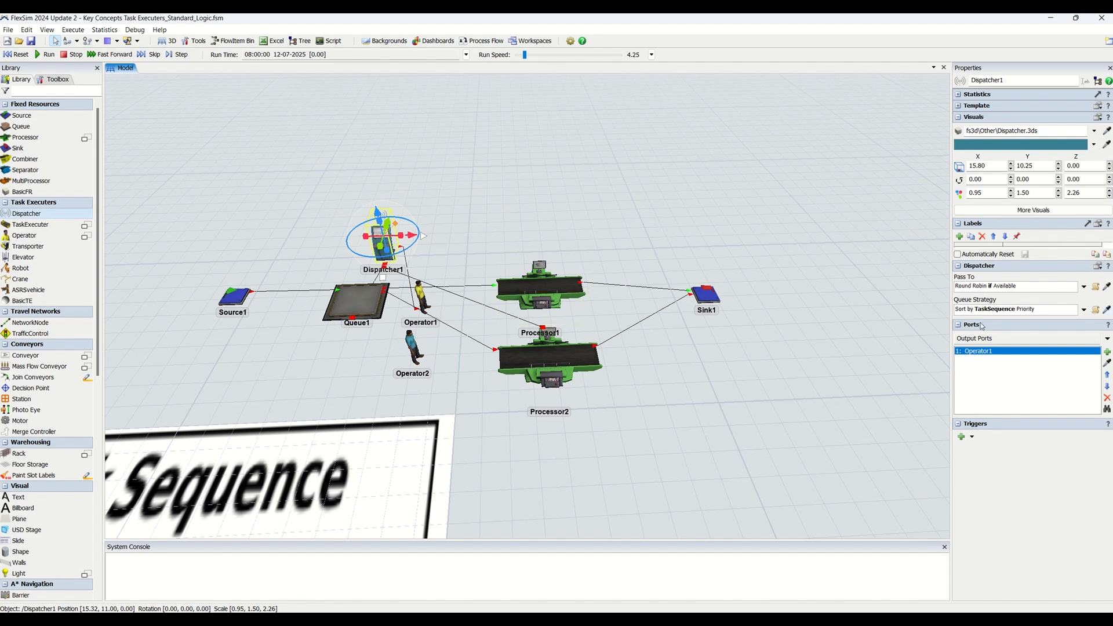
Set Processor1's Setup Time to 5 seconds and have it use 1 operator during setup
click(539, 287)
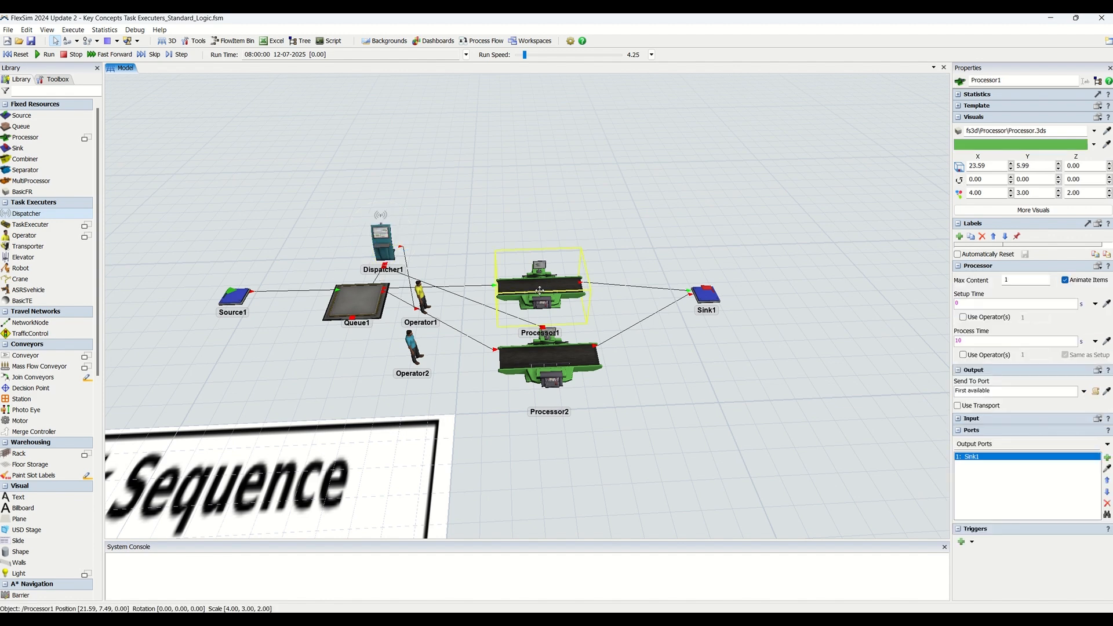
click(957, 303)
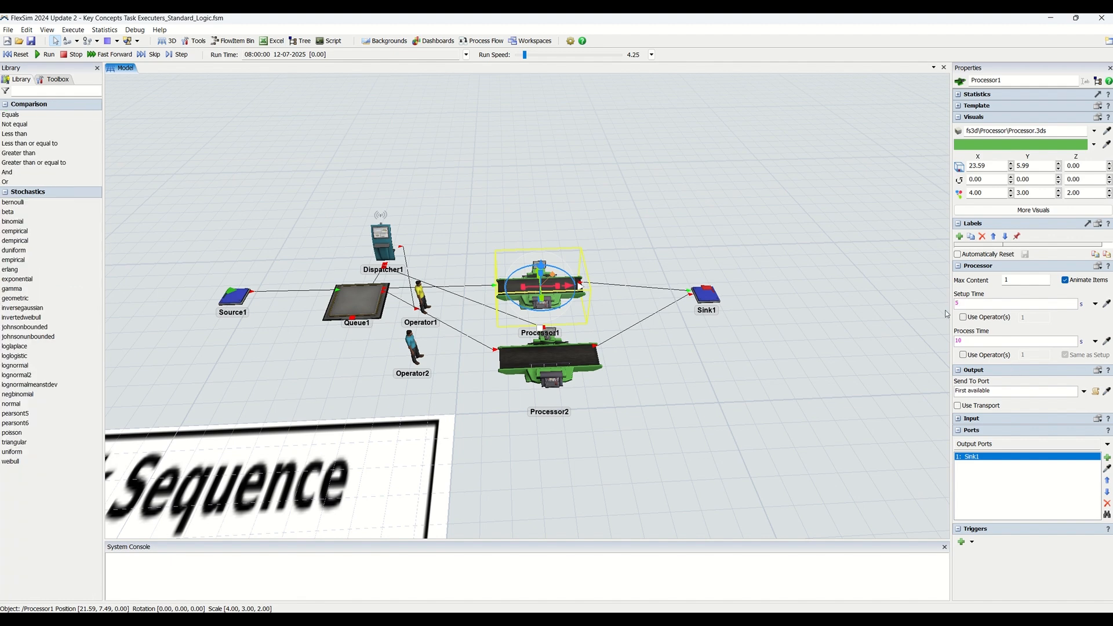
click(963, 317)
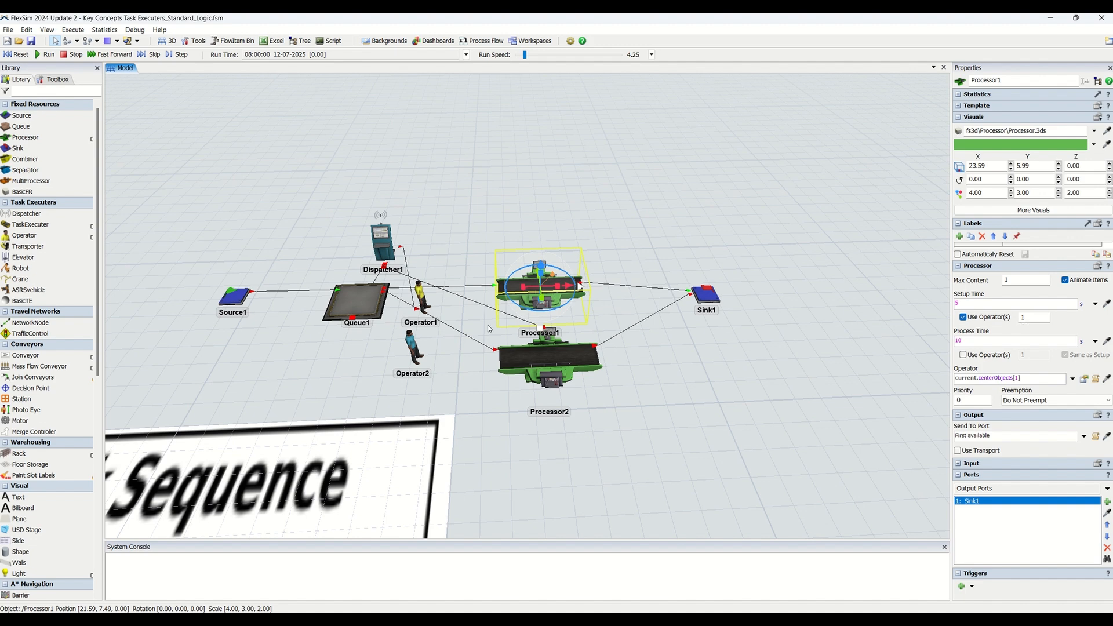
Inspect Processor1's Operator setting, checking the center object reference used for its setup operator
click(450, 207)
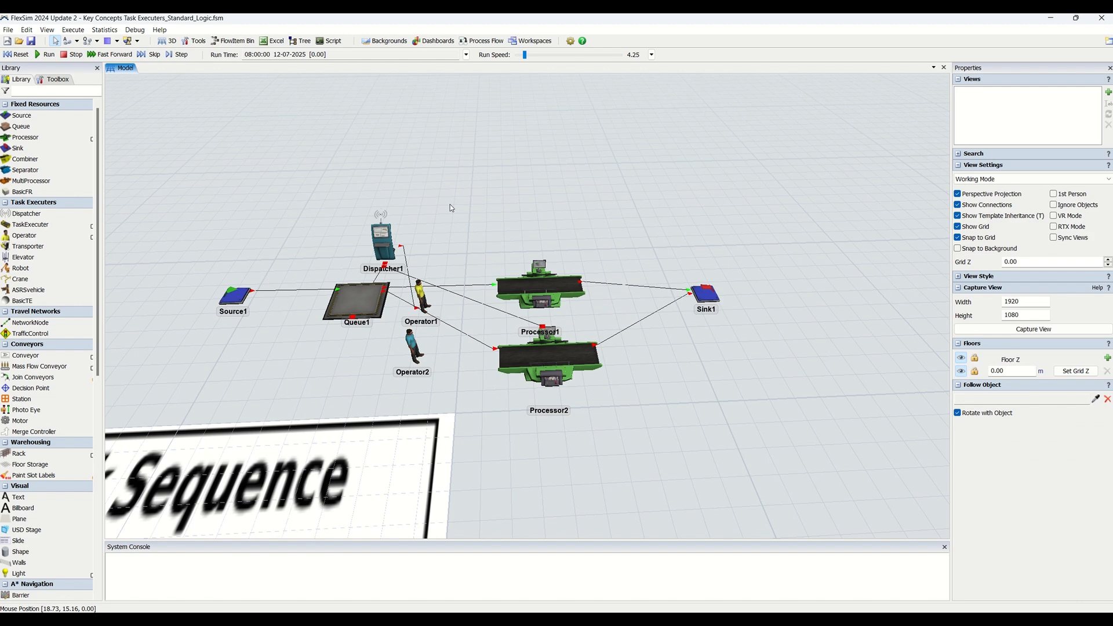
click(539, 287)
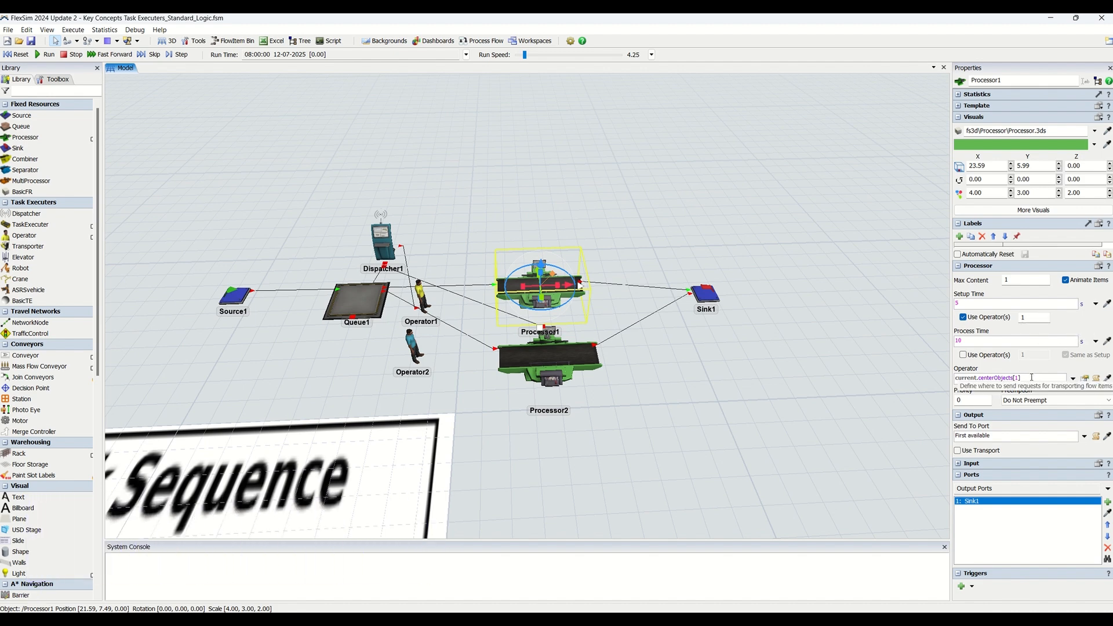
drag(1033, 378, 952, 380)
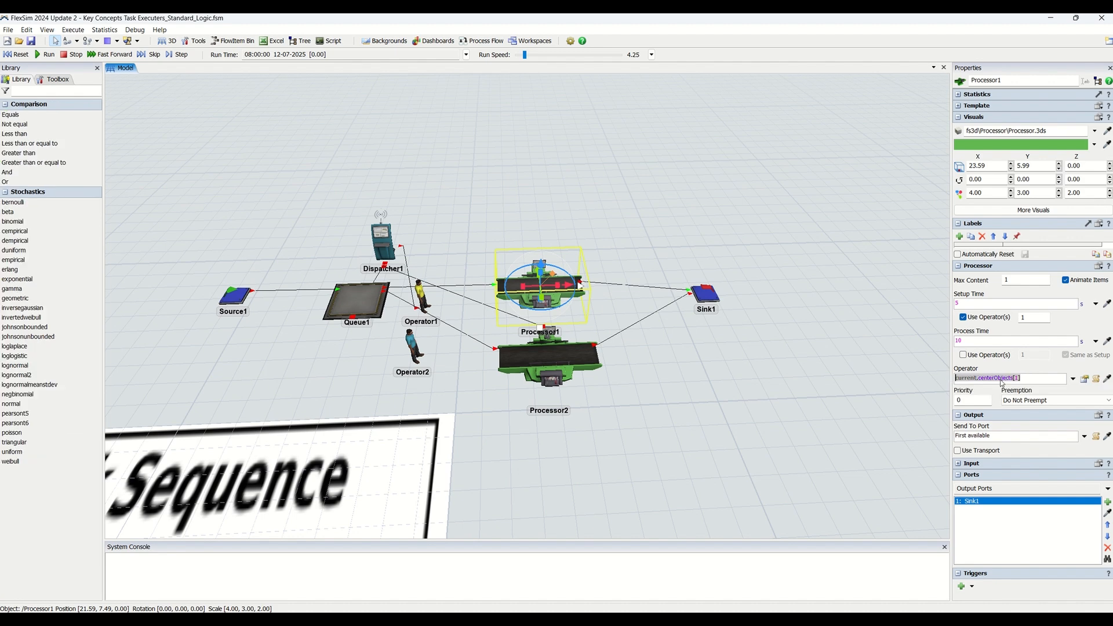
Reset the model and run the simulation with the dispatcher-assigned setup operator for Processor1
click(12, 55)
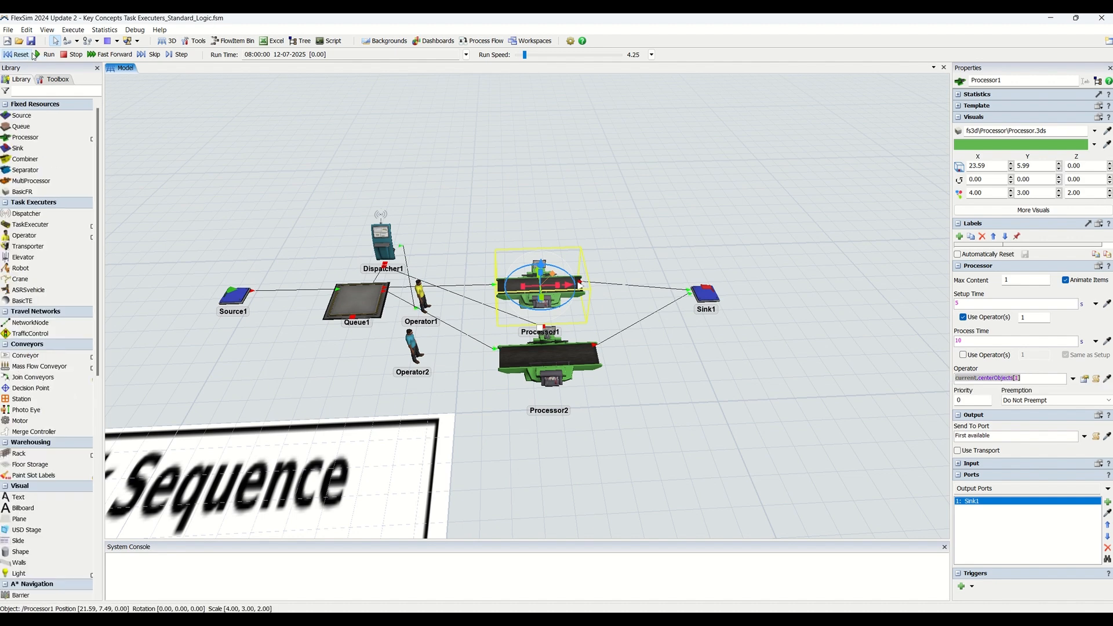
click(47, 54)
click(485, 203)
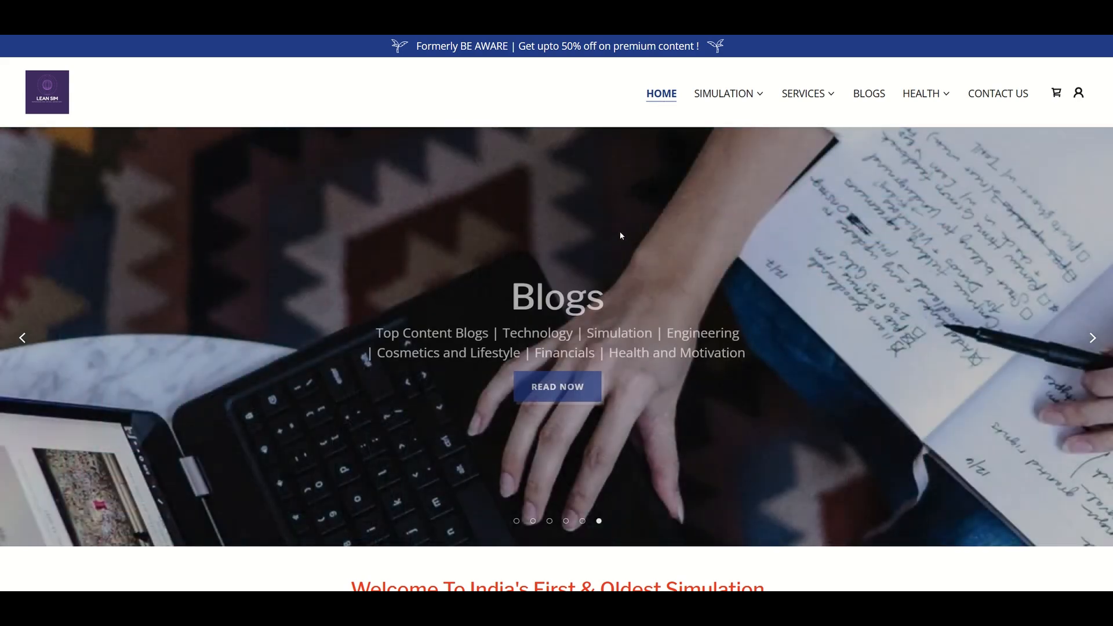
Switch to the LeanSimCorp website, look through its home page, and open the Simulation Solutions page
scroll(679, 239, down, 8)
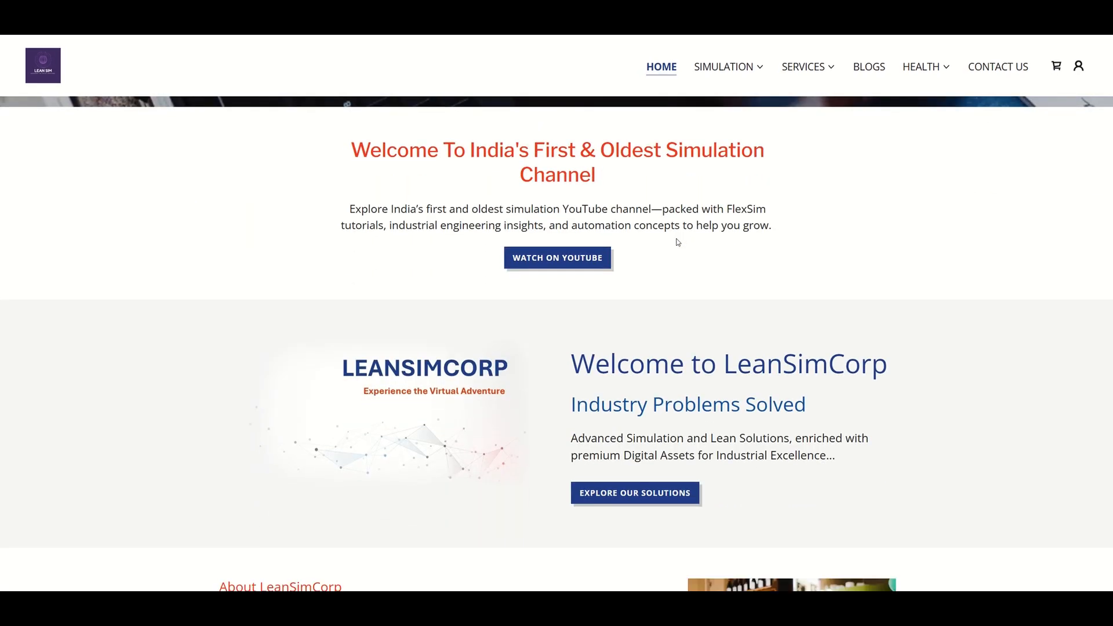
scroll(679, 242, down, 6)
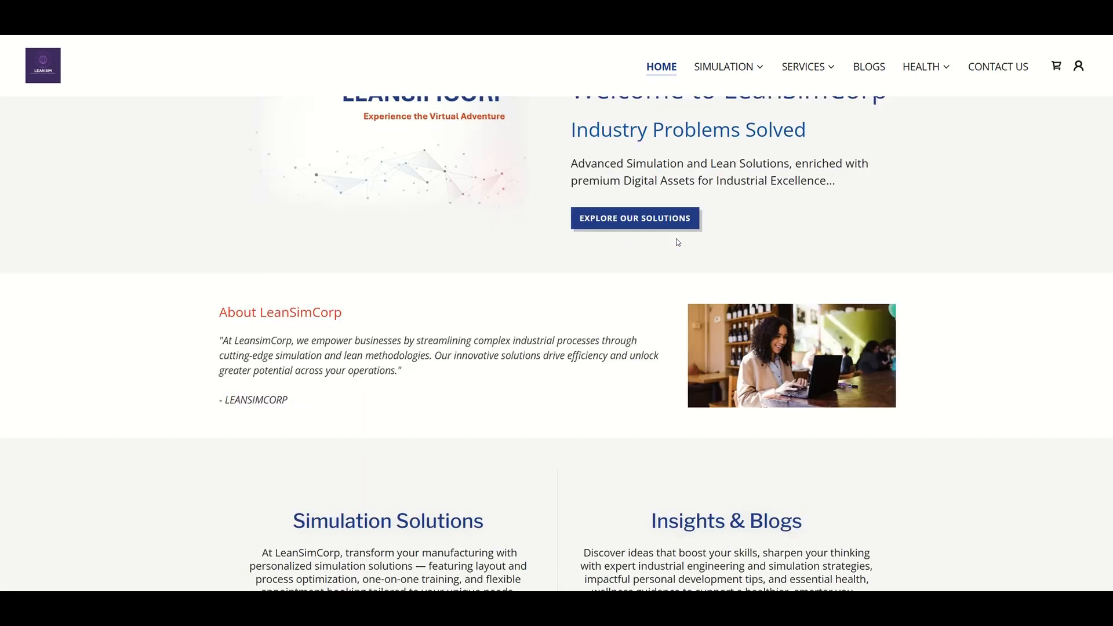
scroll(678, 242, down, 2)
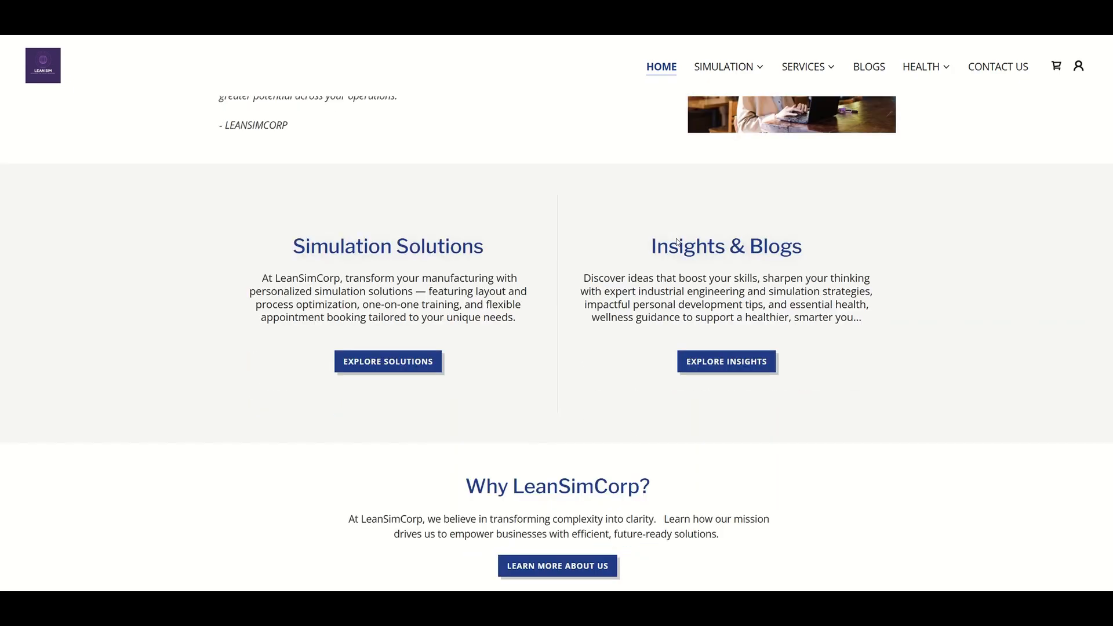
scroll(677, 242, down, 1)
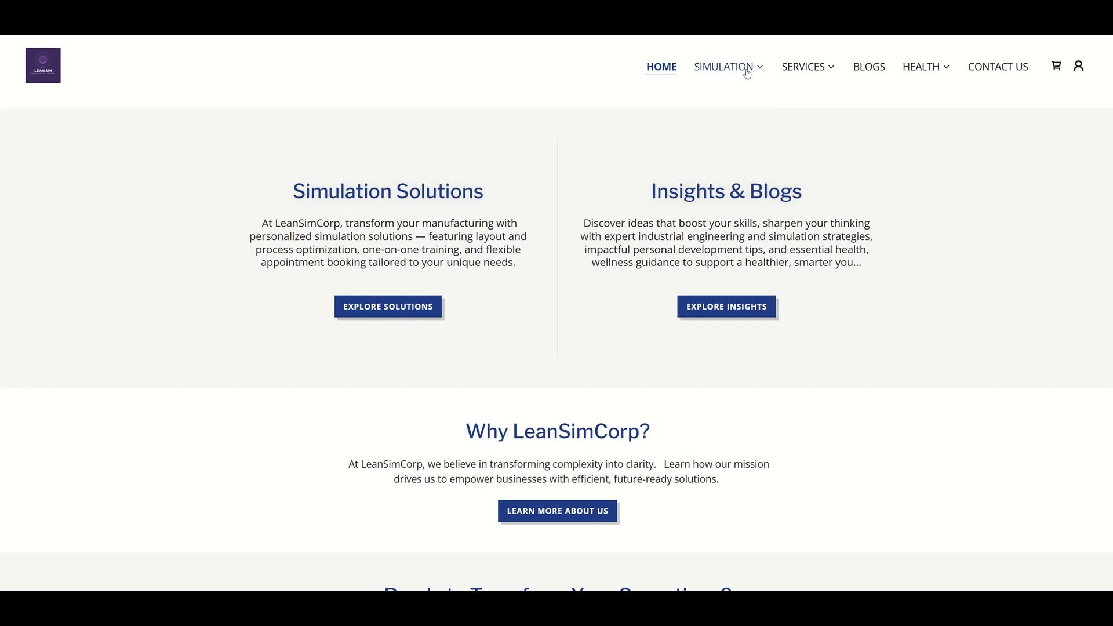
click(740, 103)
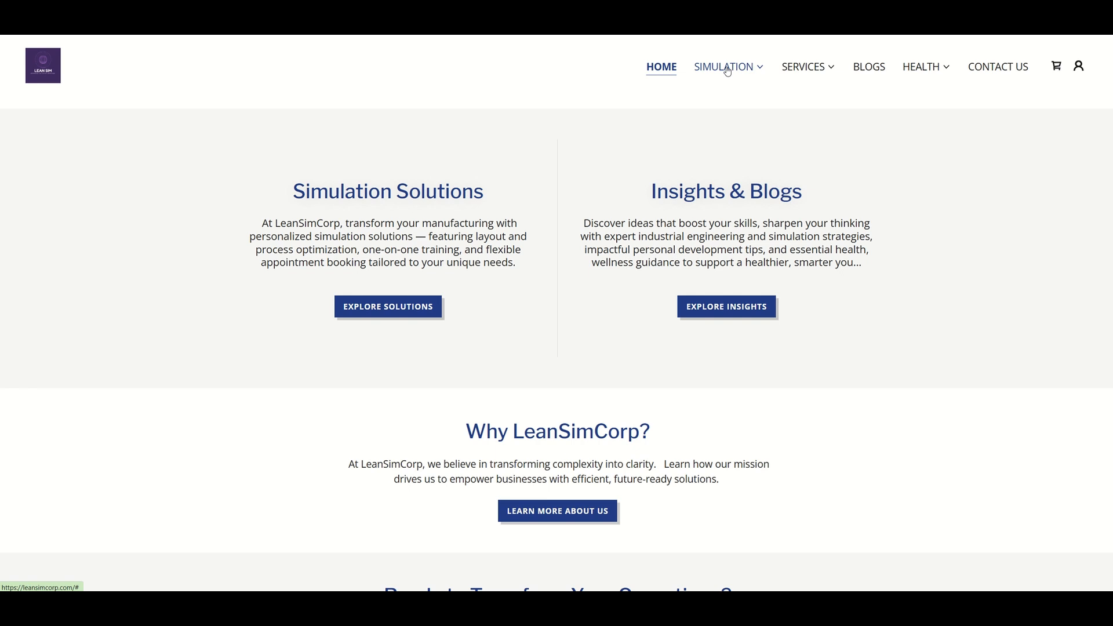
mouse_move(727, 70)
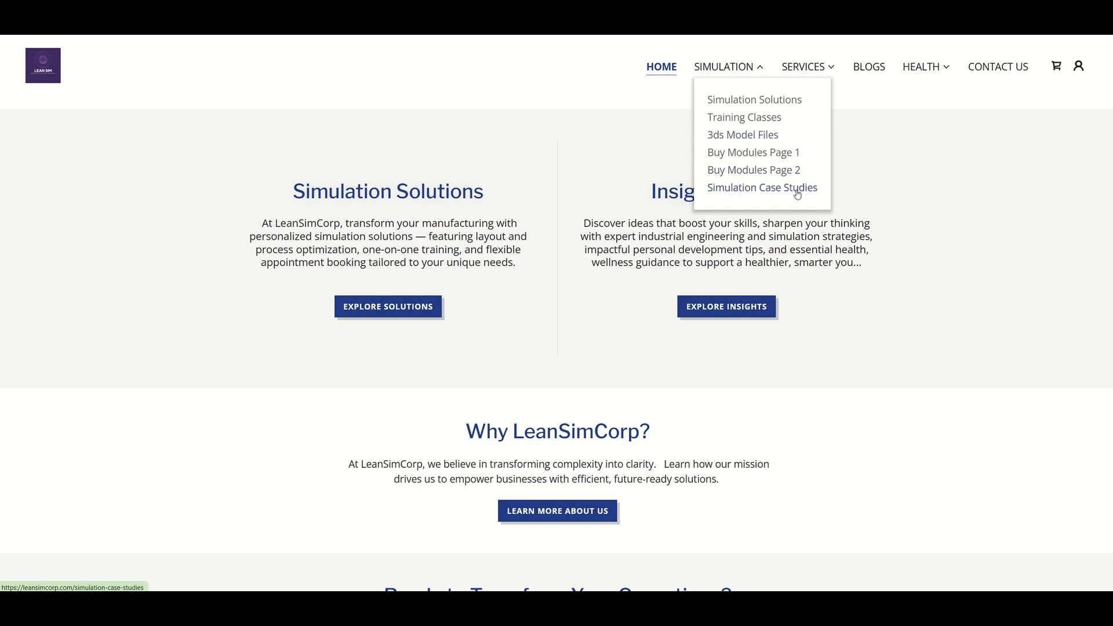
mouse_move(807, 73)
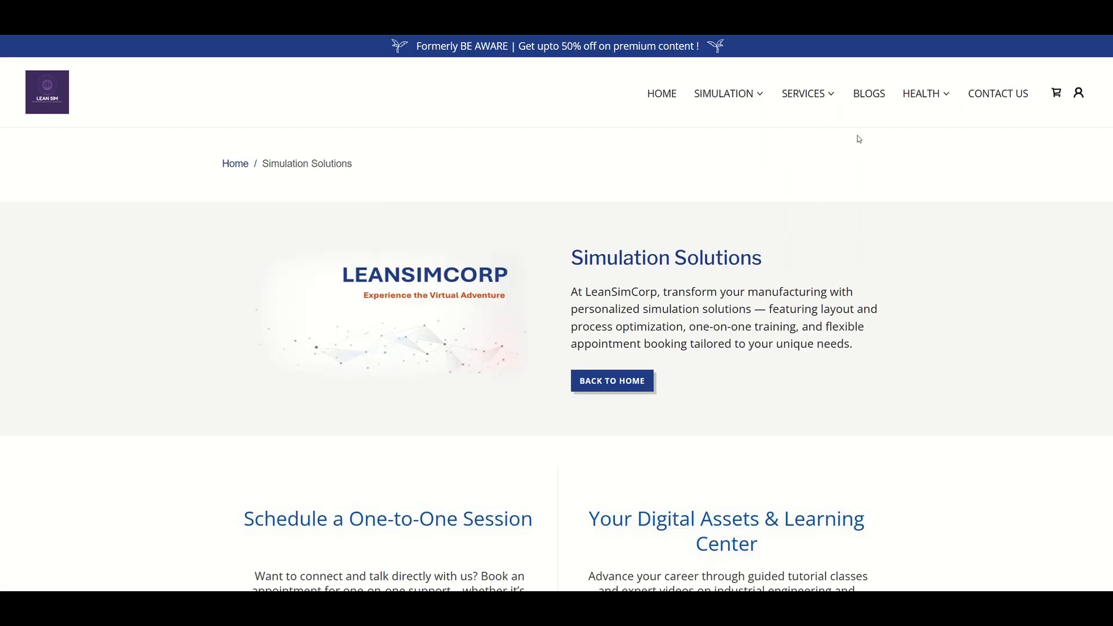
Examine the Simulation Solutions page, including the one-to-one session, learning center and online appointment offers
scroll(778, 251, down, 3)
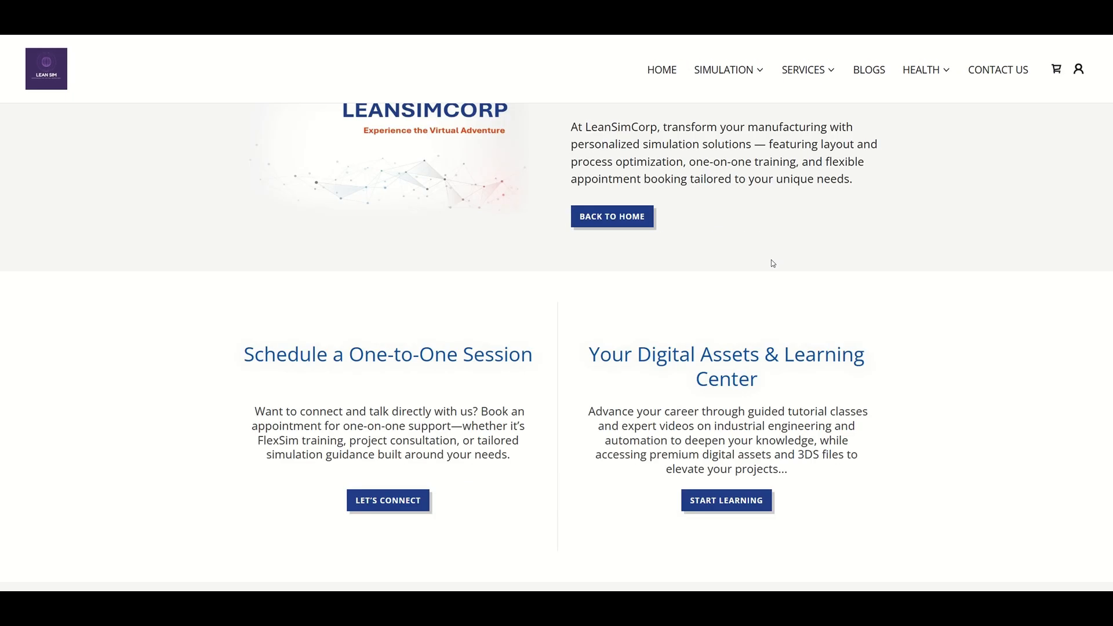
scroll(771, 263, up, 2)
scroll(730, 207, down, 4)
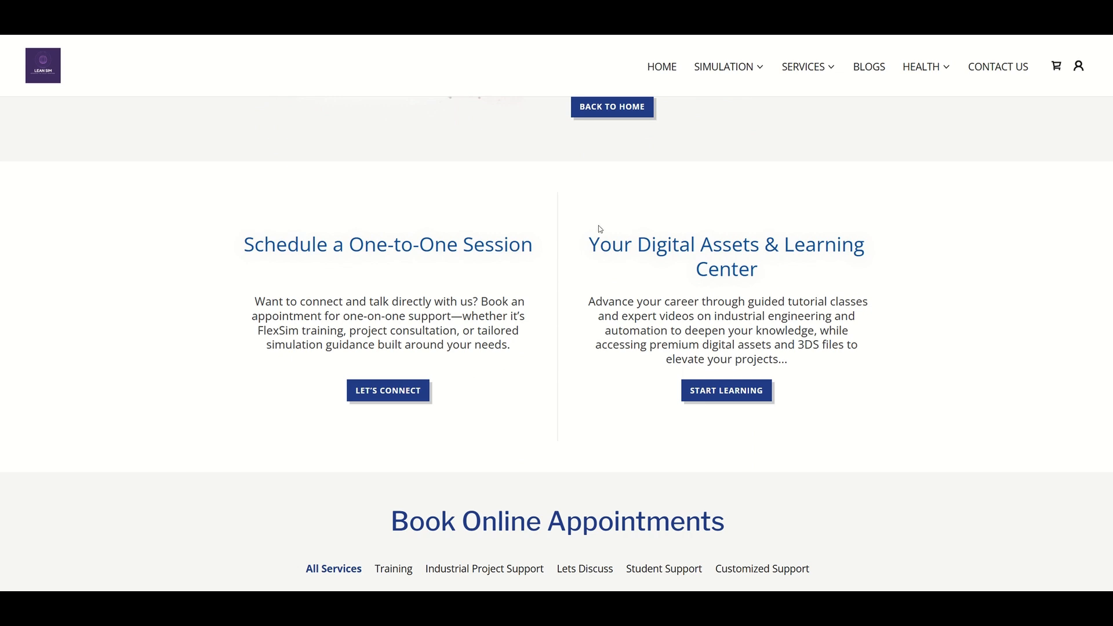
scroll(743, 274, down, 2)
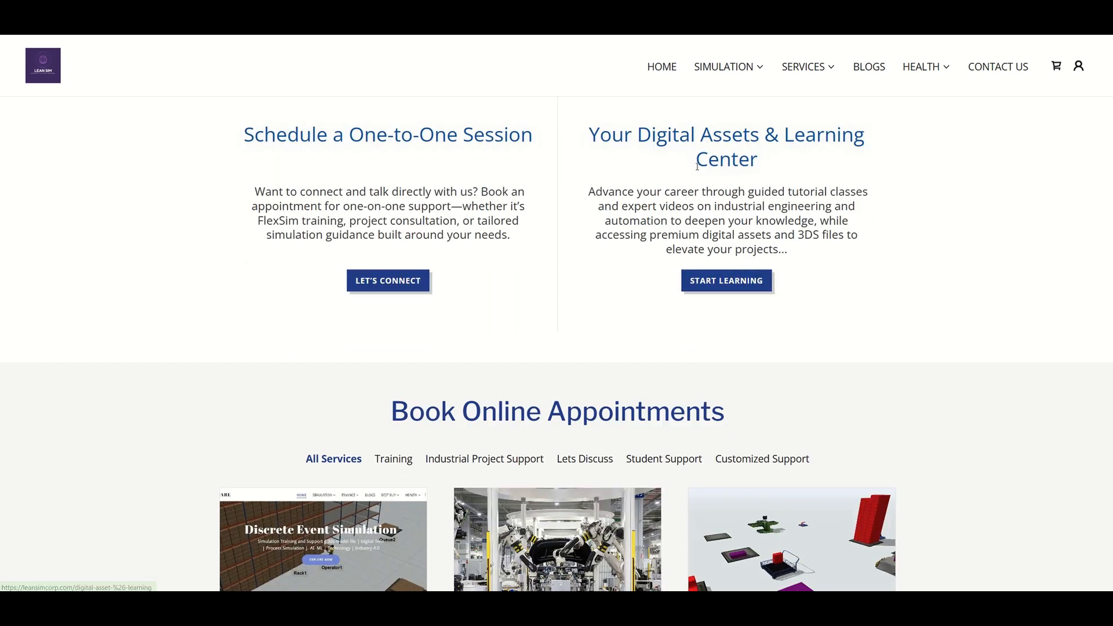
scroll(826, 218, down, 15)
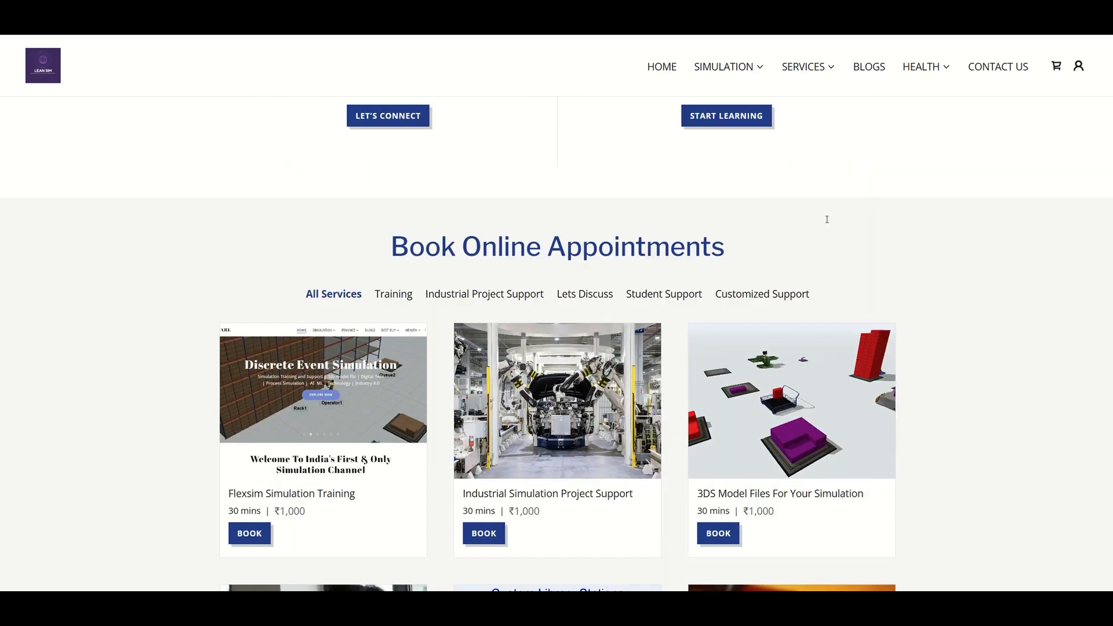
scroll(692, 268, up, 17)
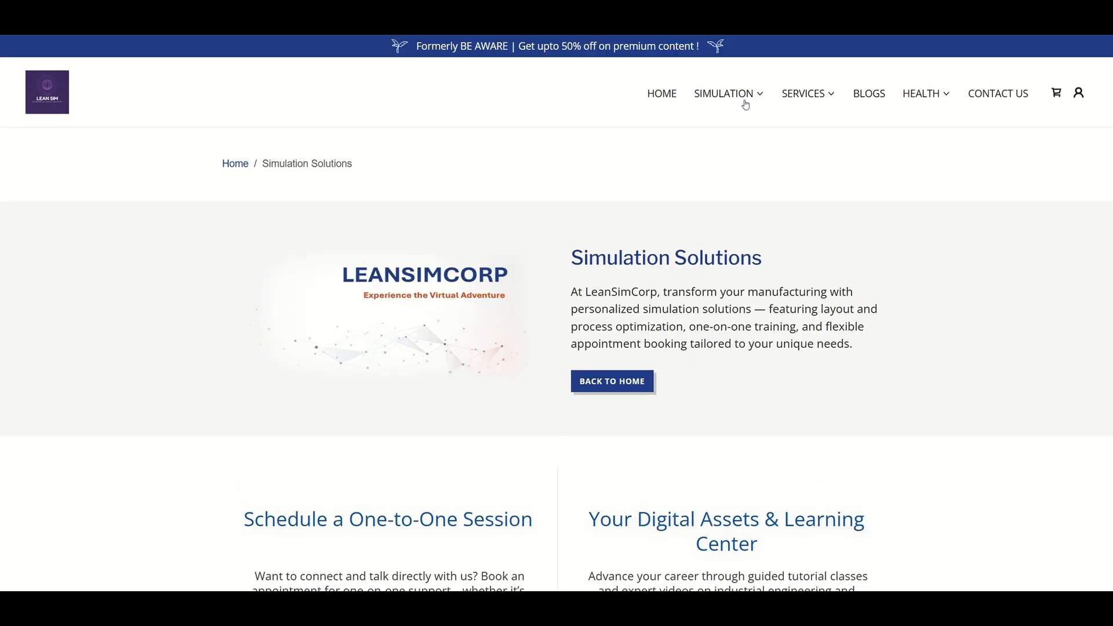
Open the Training Classes page and read the premium subscription's benefits and activation instructions
mouse_move(745, 104)
click(757, 146)
scroll(759, 148, down, 10)
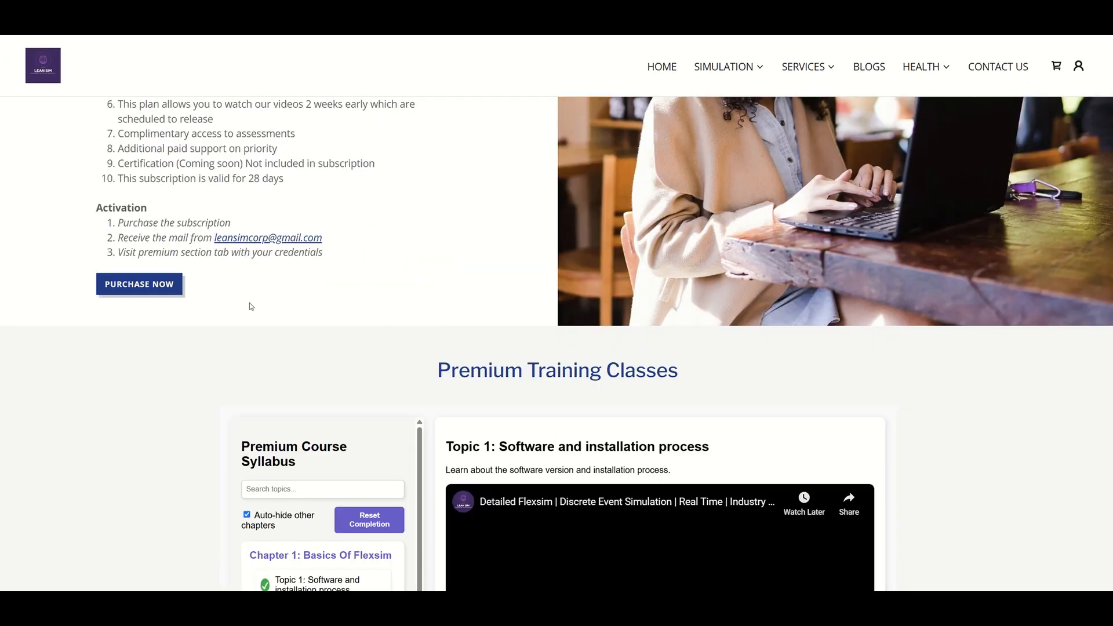
scroll(174, 342, up, 4)
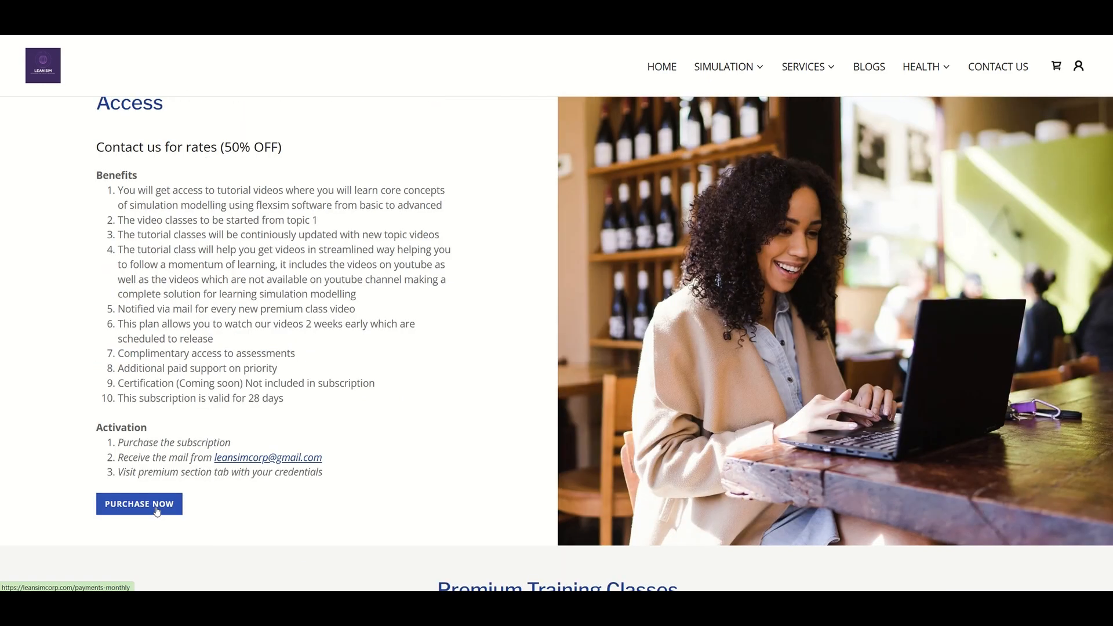
Look through the chapters of the Premium Course Syllabus in the Premium Training Classes section
scroll(412, 385, down, 9)
scroll(350, 417, down, 3)
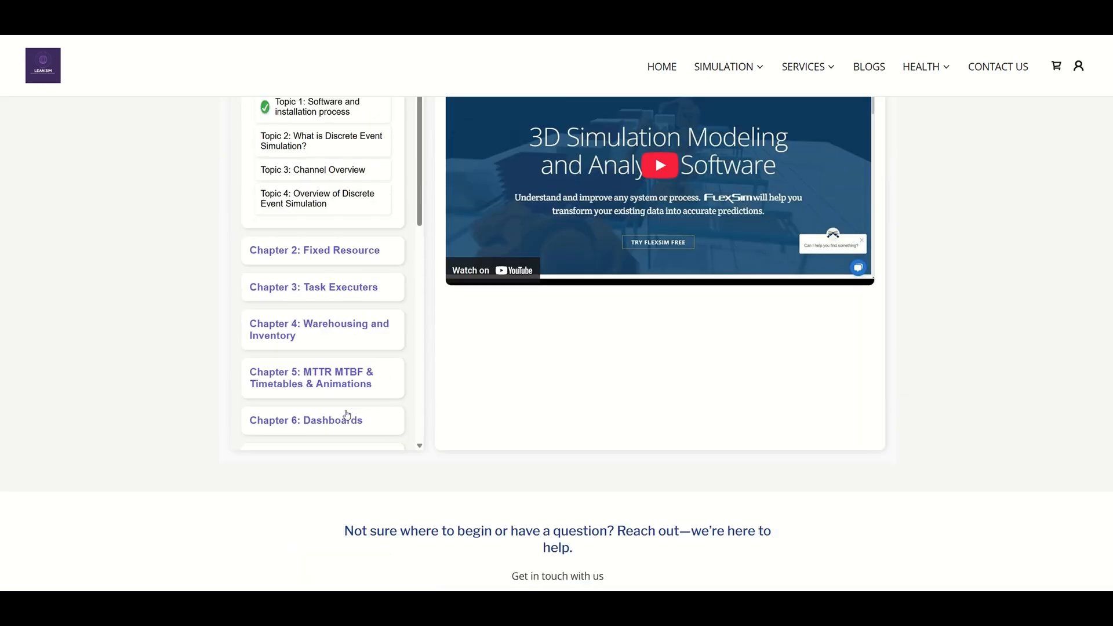
scroll(366, 372, down, 5)
scroll(403, 343, up, 7)
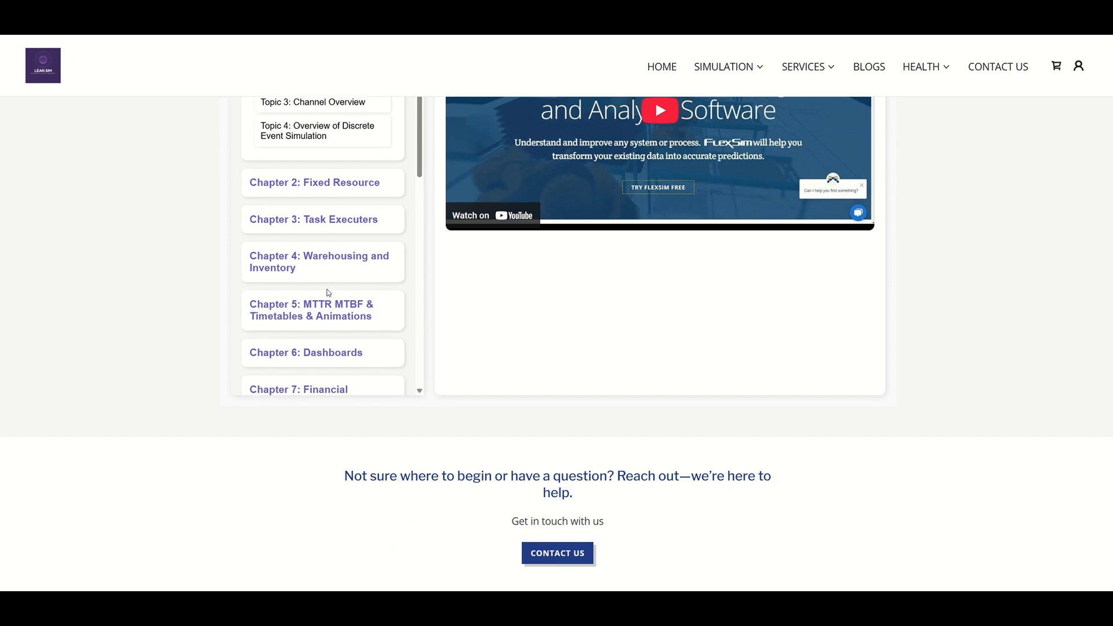
scroll(327, 325, up, 4)
scroll(328, 333, up, 3)
scroll(342, 353, down, 8)
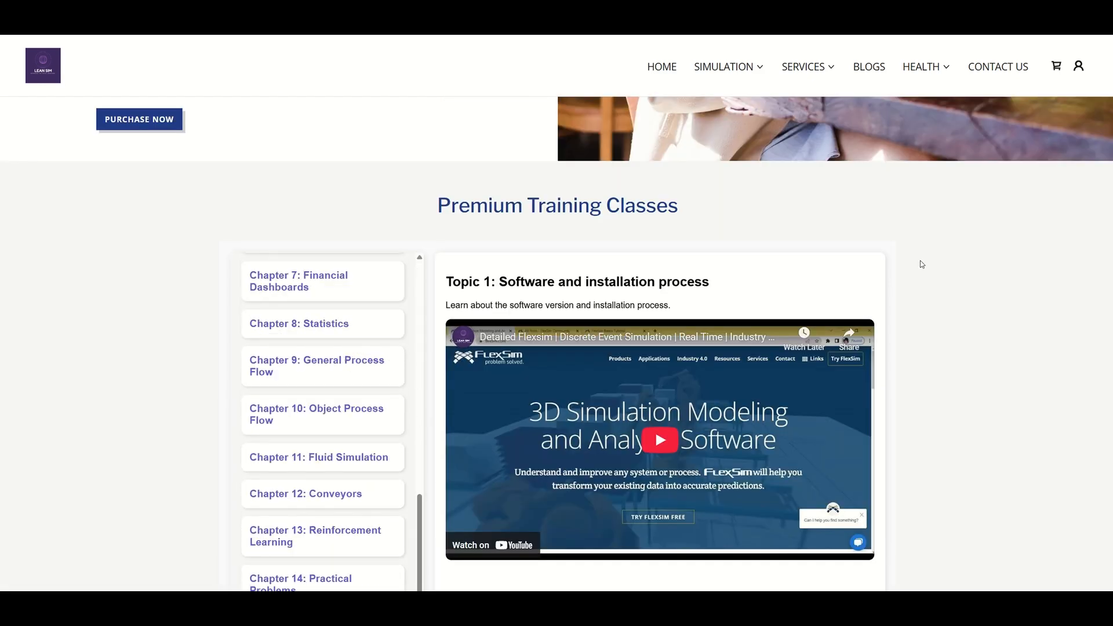
scroll(943, 273, up, 5)
scroll(927, 232, up, 6)
Open the website's Blogs page and look through the introduction, subscription section and listed posts
click(868, 69)
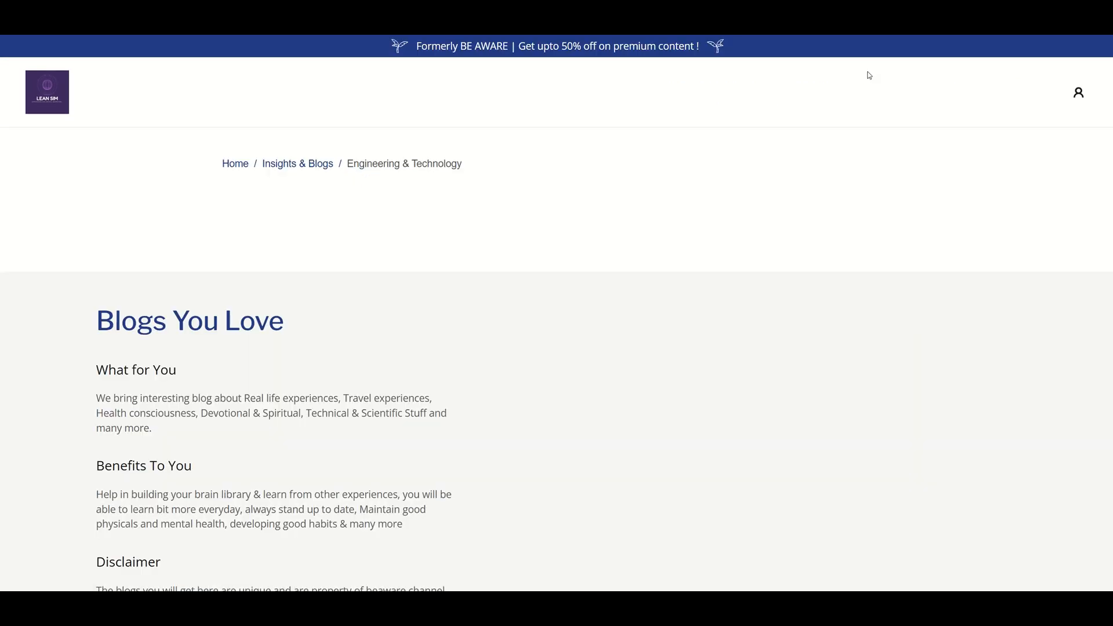
scroll(665, 337, down, 5)
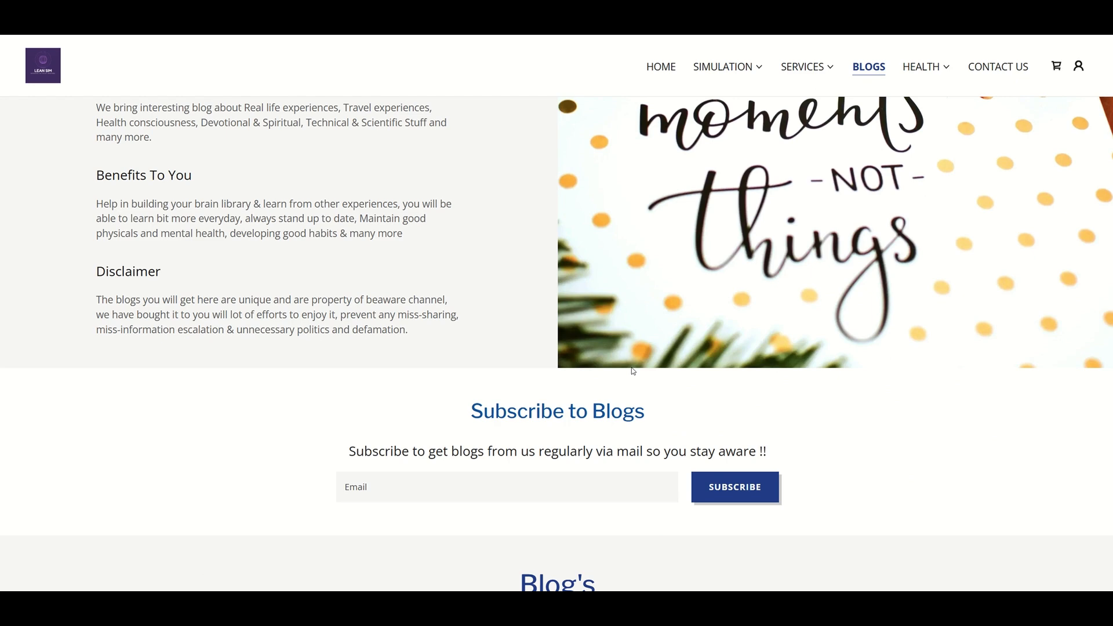
scroll(653, 386, down, 6)
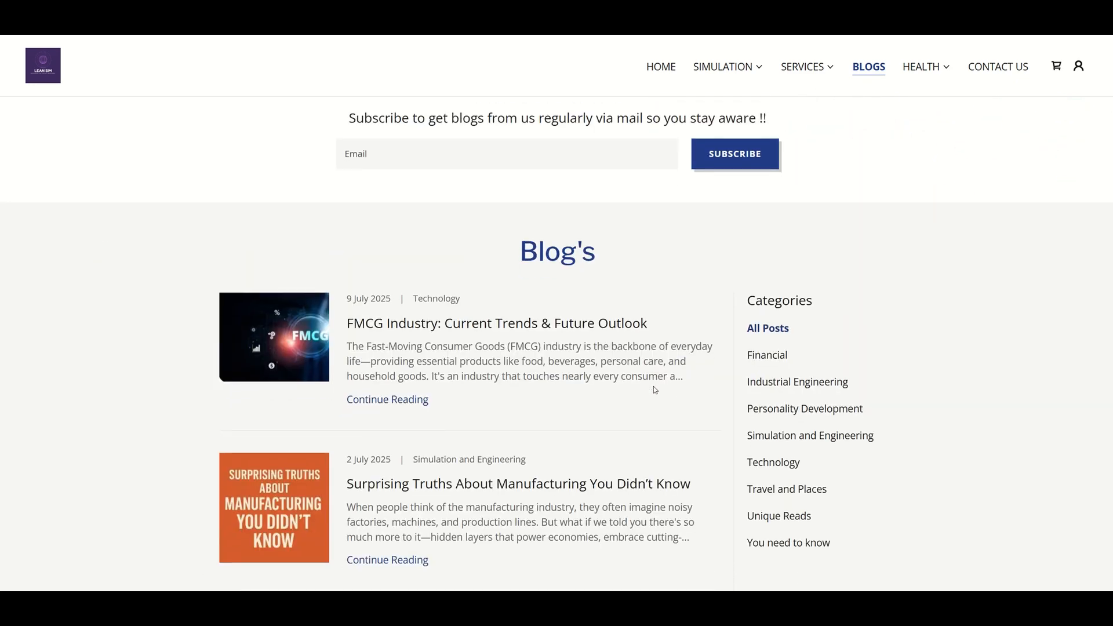
scroll(655, 389, down, 2)
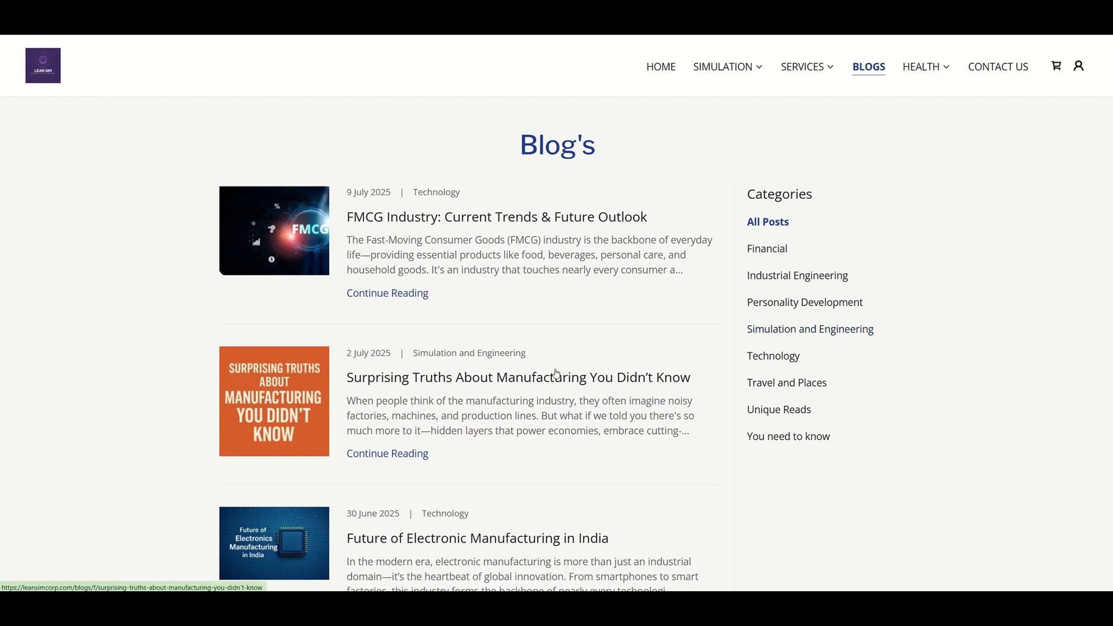
scroll(607, 361, down, 5)
scroll(608, 363, down, 8)
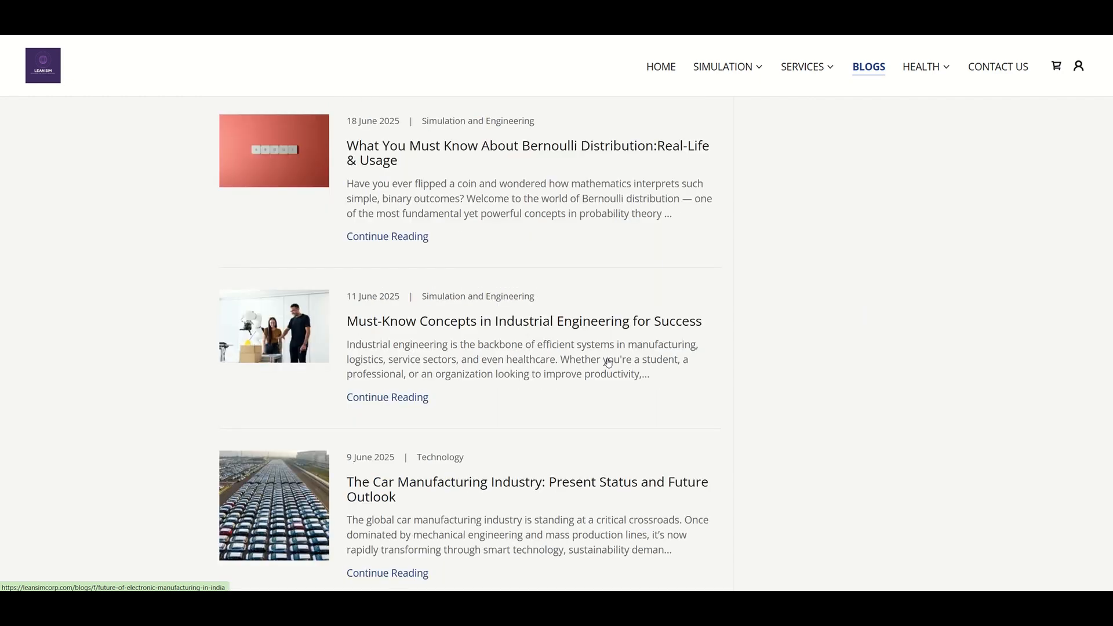
scroll(605, 365, up, 20)
scroll(666, 376, up, 5)
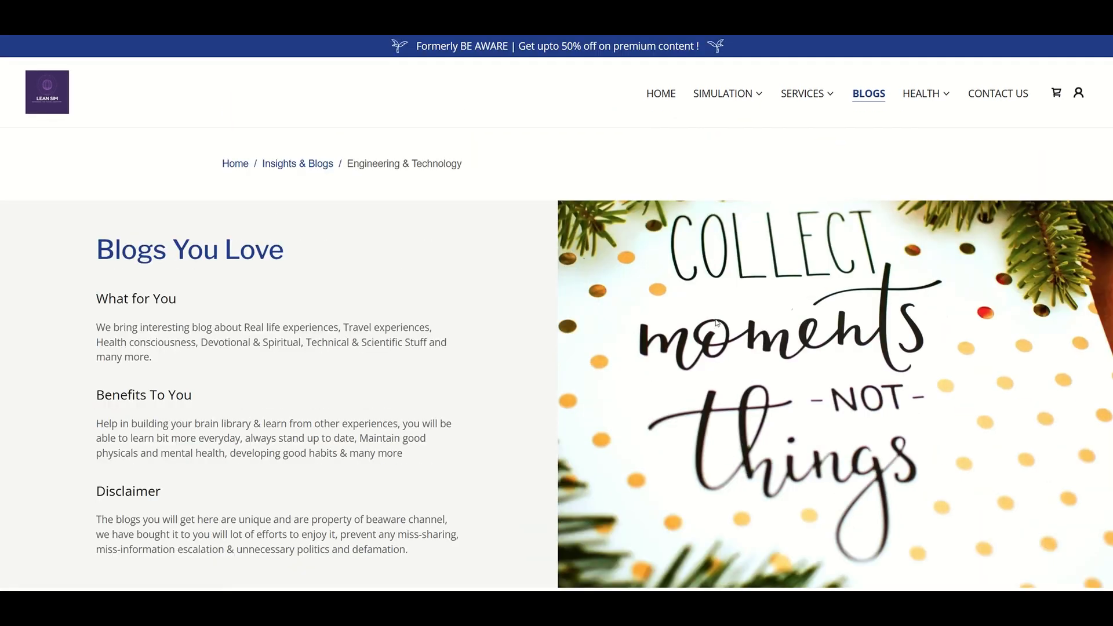